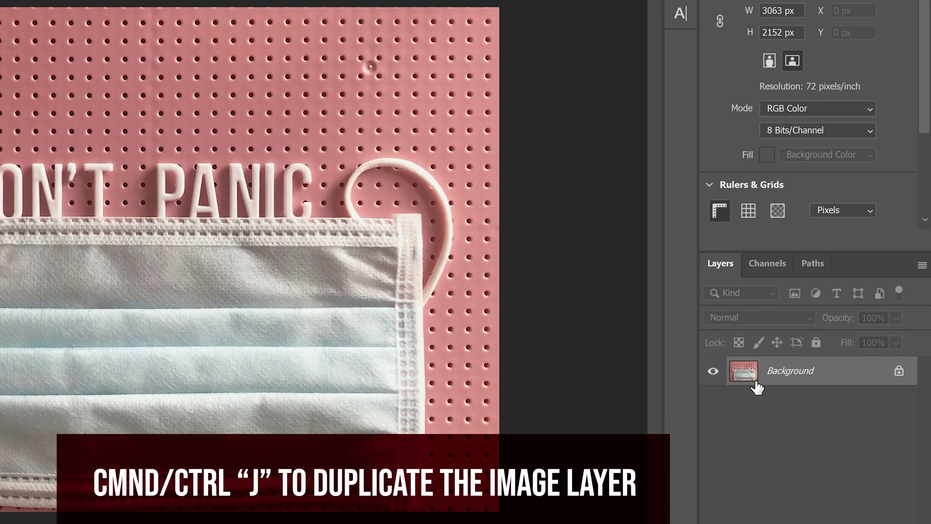
Duplicate the mask photo layer, desaturate the copy and apply a 2.2 px Gaussian Blur
{"action": "key", "text": "ctrl+j"}
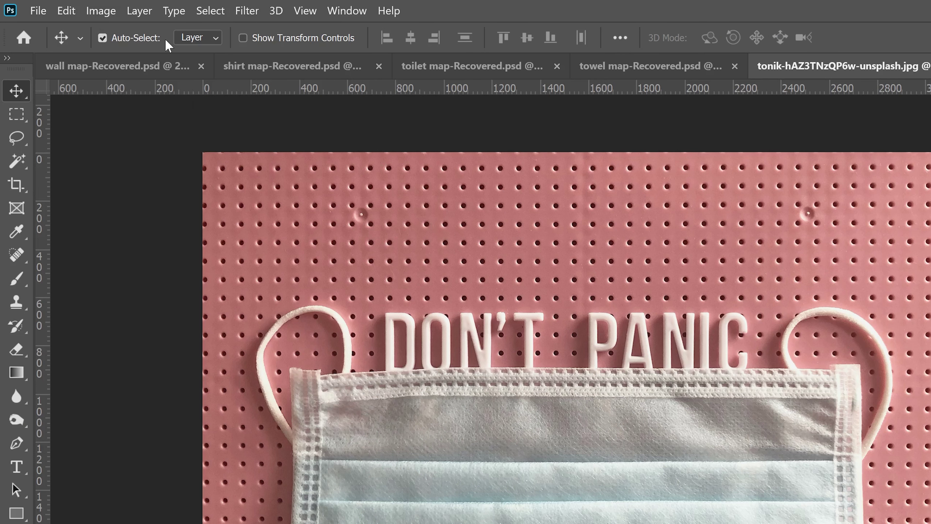
{"action": "left_click", "coordinate": [103, 14]}
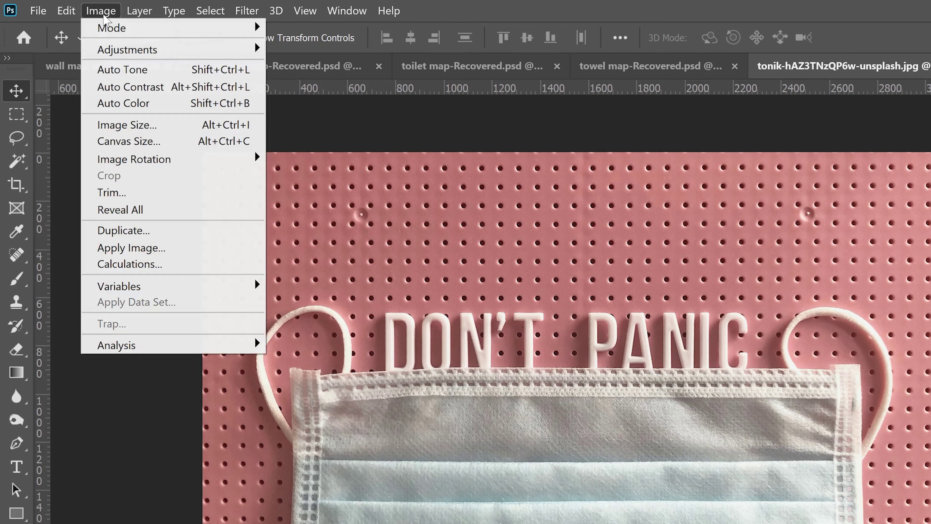
{"action": "mouse_move", "coordinate": [165, 50]}
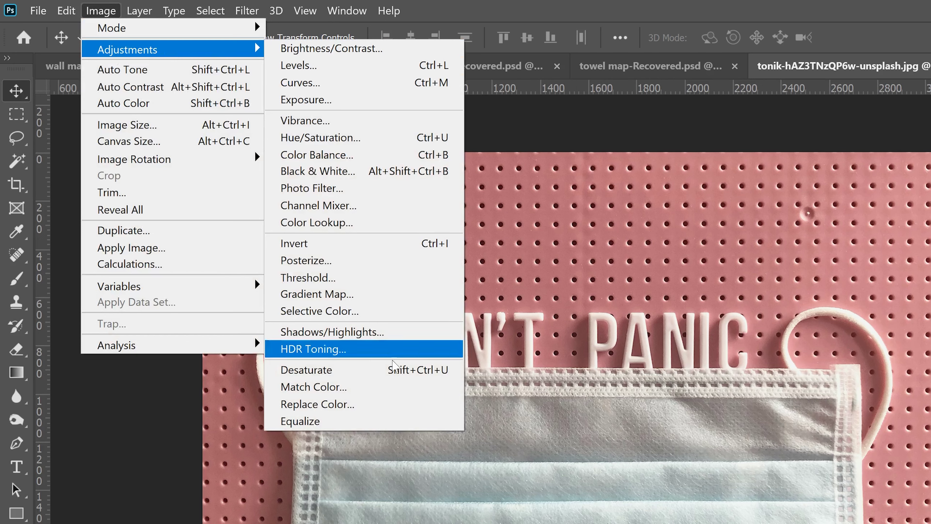
{"action": "left_click", "coordinate": [395, 371]}
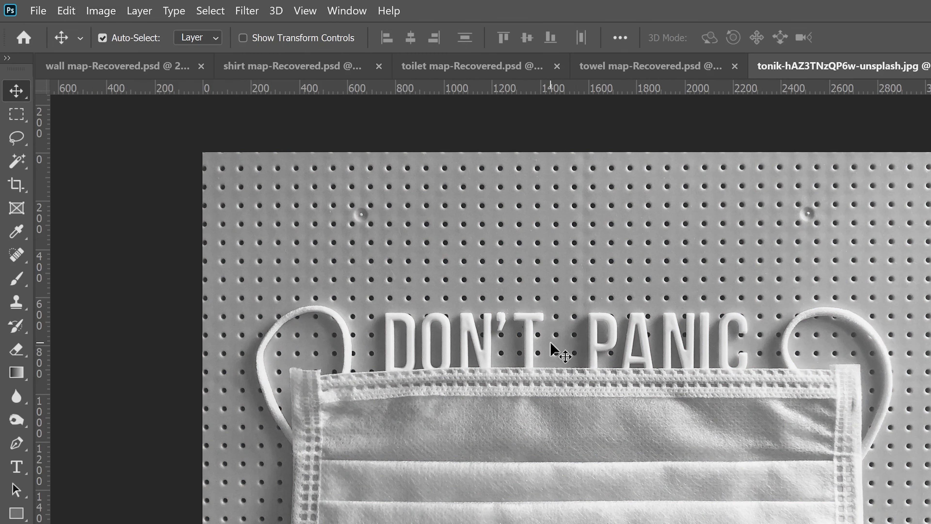
{"action": "left_click", "coordinate": [246, 11]}
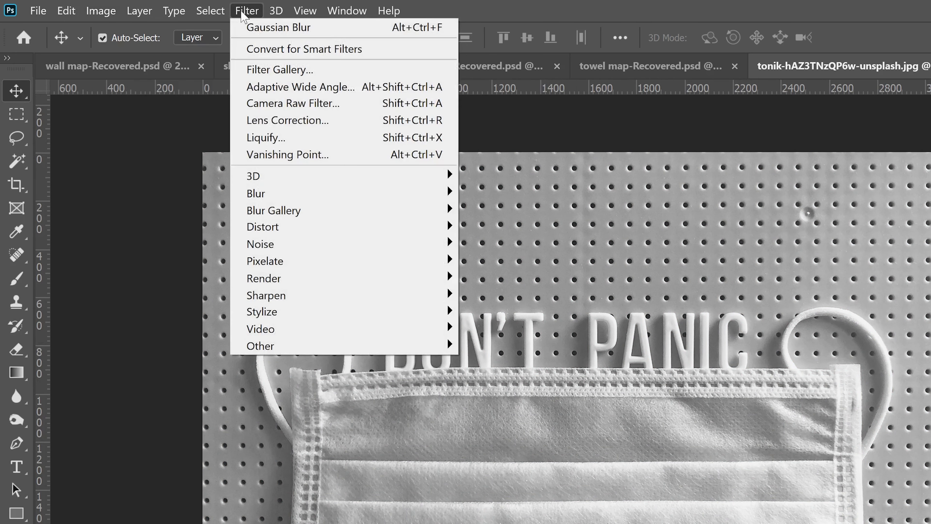
{"action": "mouse_move", "coordinate": [295, 196]}
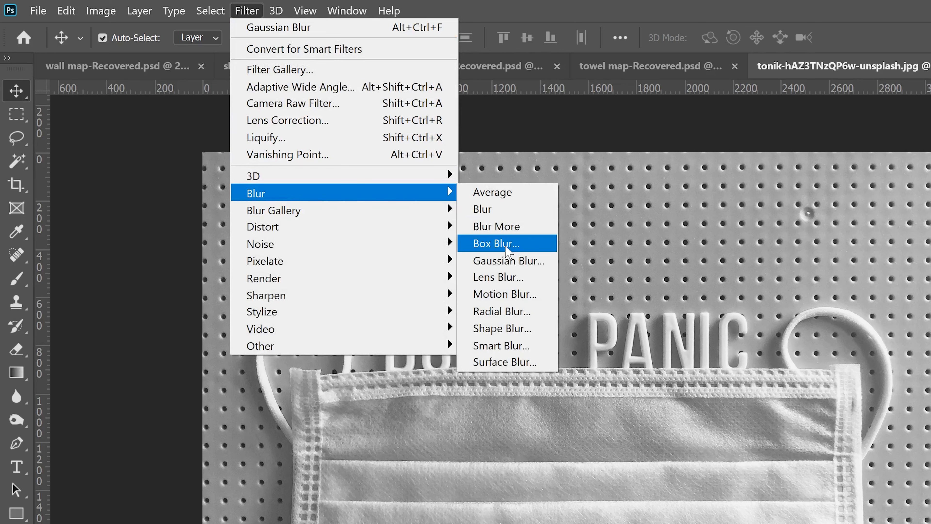
{"action": "left_click", "coordinate": [509, 261]}
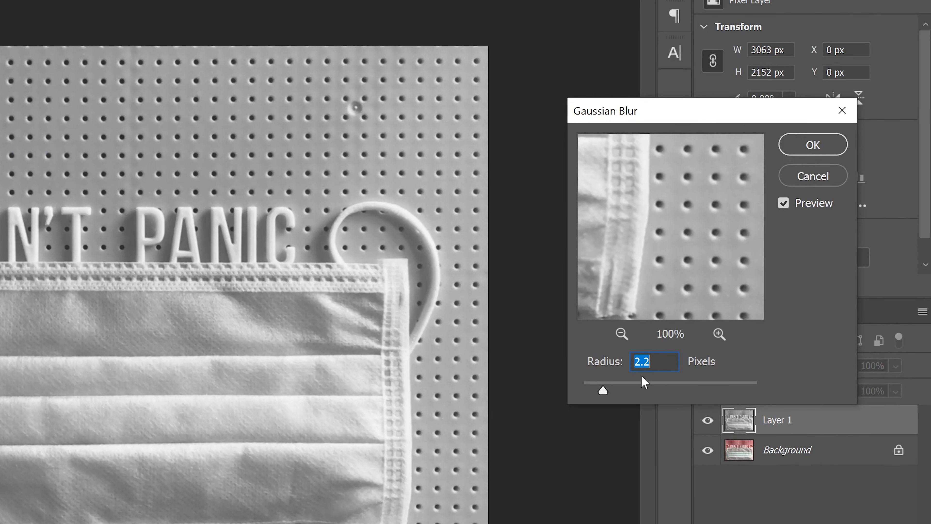
{"action": "left_click", "coordinate": [808, 150]}
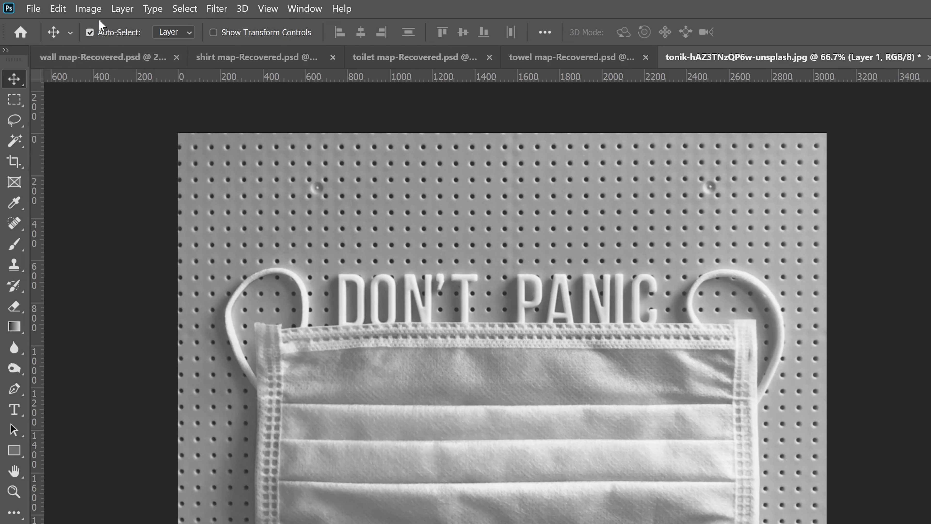
Boost the copy's contrast with Levels inputs of 56, 0.86 and 242
{"action": "left_click", "coordinate": [88, 8]}
{"action": "mouse_move", "coordinate": [148, 44]}
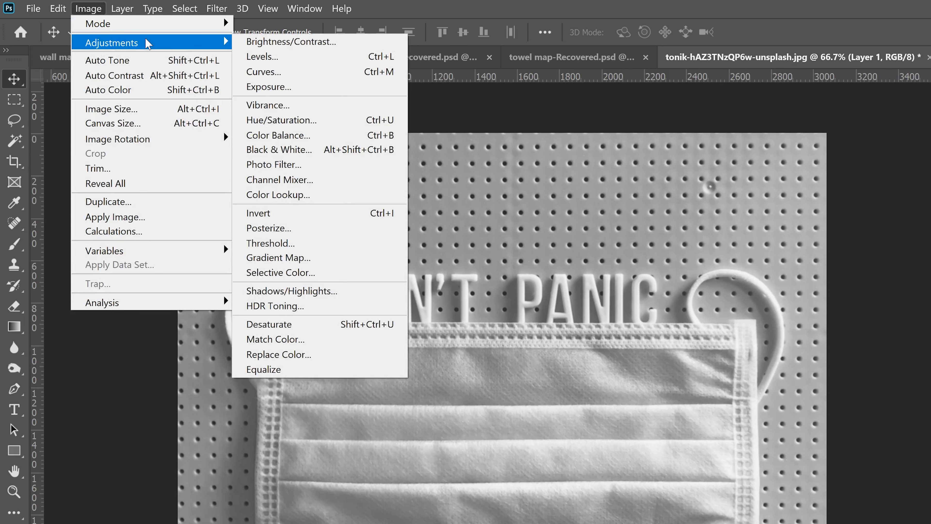
{"action": "left_click", "coordinate": [266, 58]}
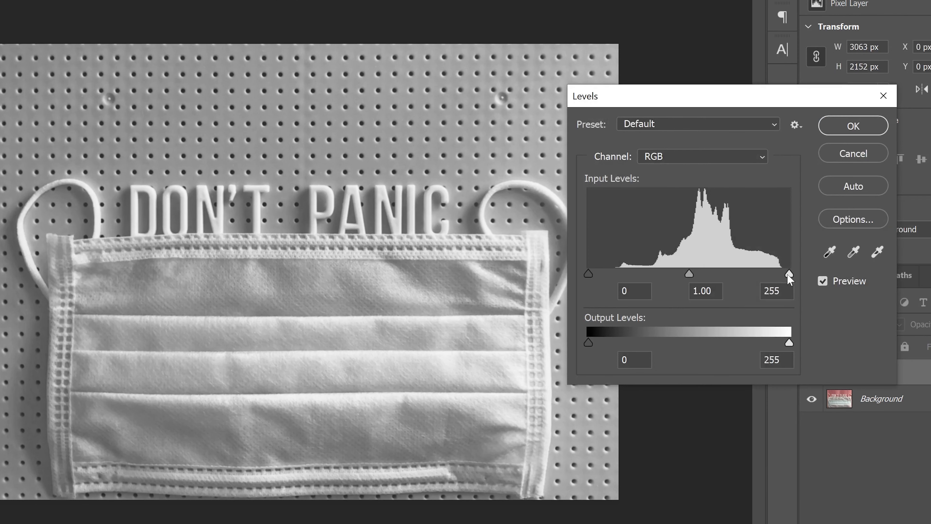
{"action": "left_click_drag", "start_coordinate": [790, 274], "coordinate": [782, 279]}
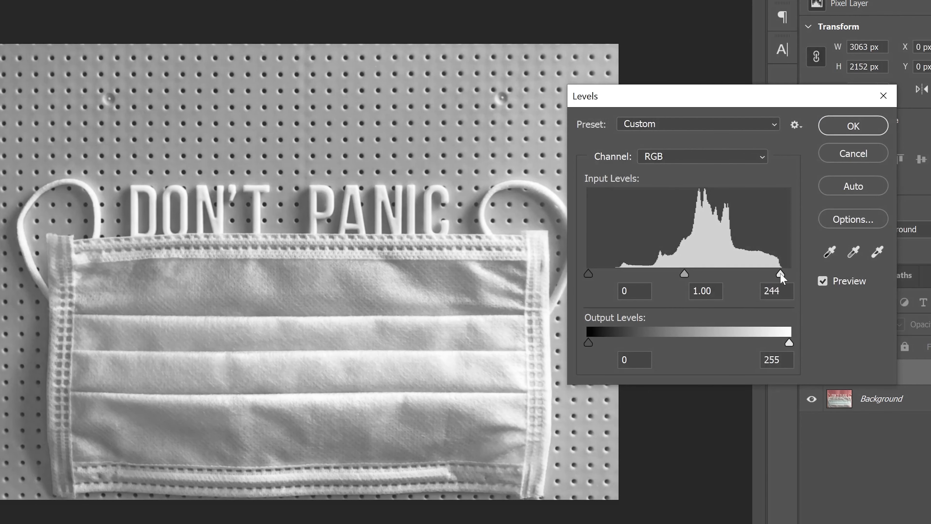
{"action": "left_click_drag", "start_coordinate": [593, 275], "coordinate": [634, 274]}
{"action": "left_click_drag", "start_coordinate": [708, 274], "coordinate": [714, 275]}
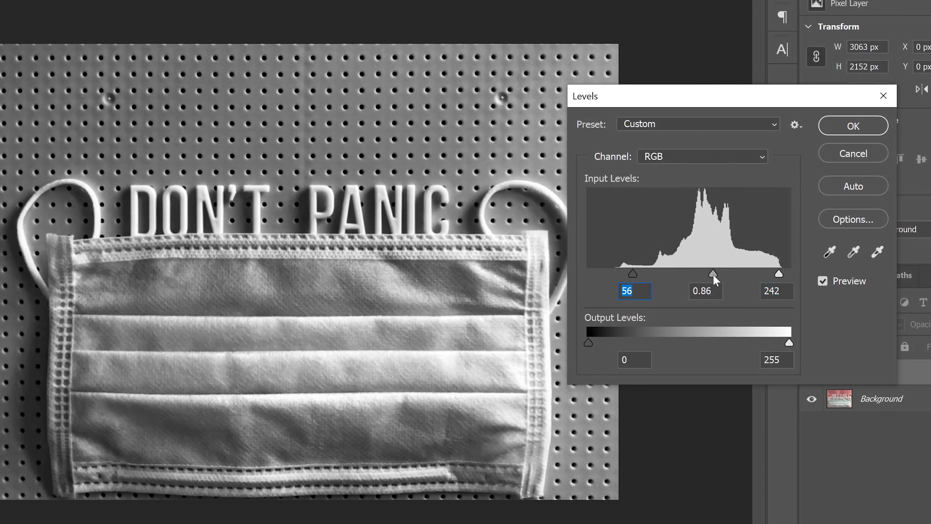
{"action": "key", "text": "Return"}
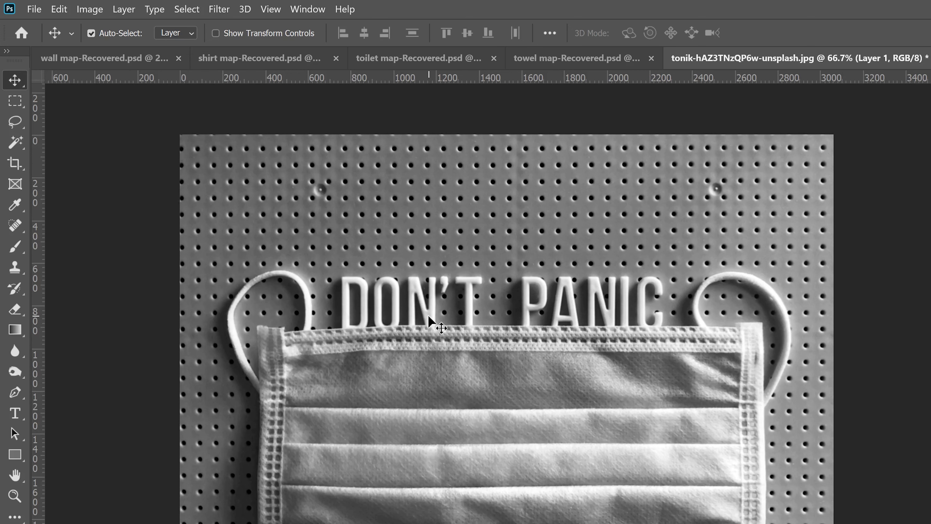
Save the image as the Photoshop PSD 'dont panic map', accepting the format options
{"action": "left_click", "coordinate": [34, 9]}
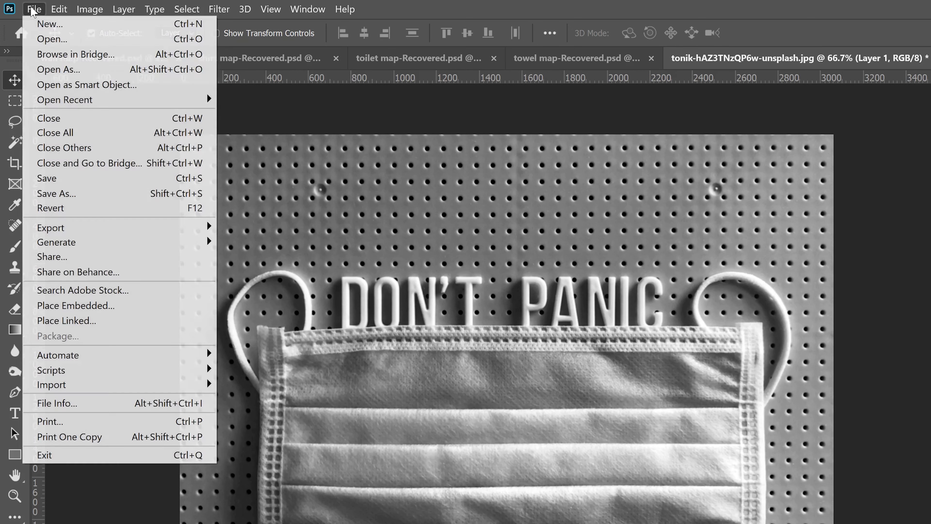
{"action": "left_click", "coordinate": [73, 194]}
{"action": "type", "text": "dont panic map"}
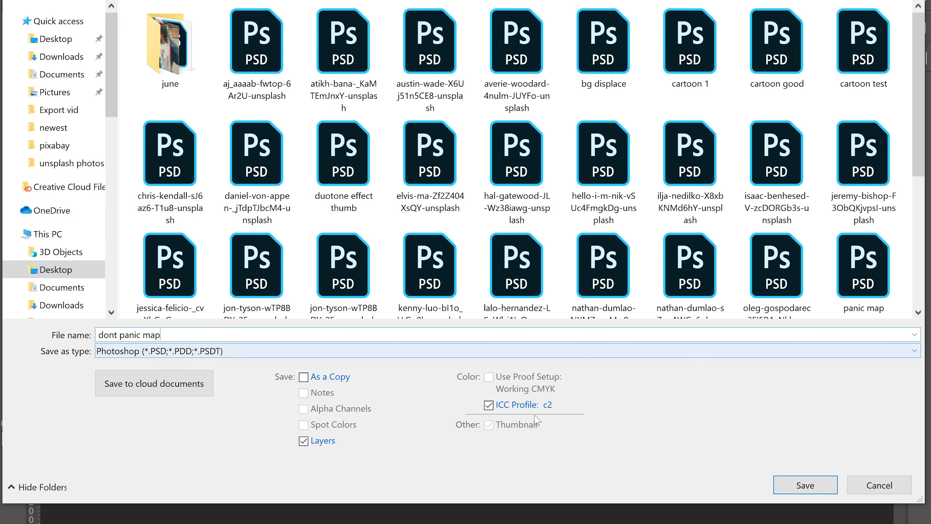
{"action": "left_click", "coordinate": [803, 484]}
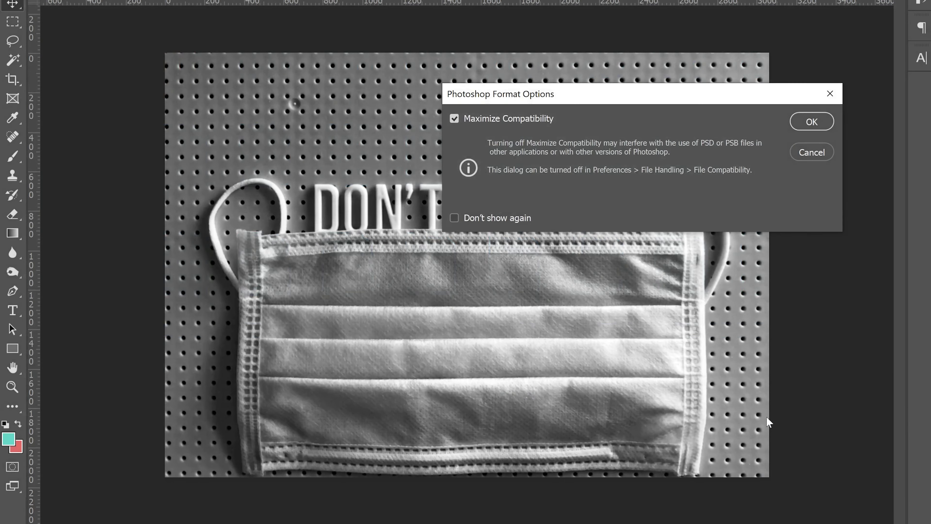
{"action": "left_click", "coordinate": [812, 122]}
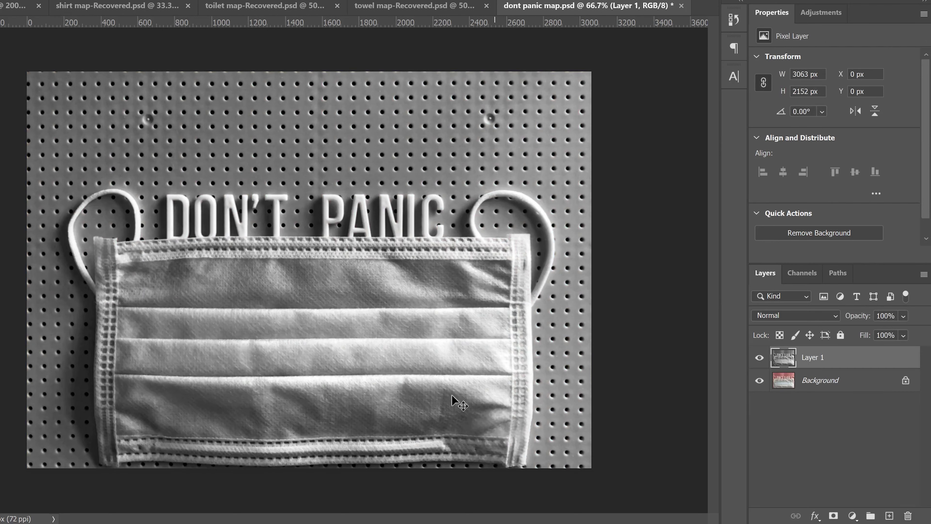
Hide the grayscale copy and add red 'DISPLACE' text positioned across the mask
{"action": "left_click", "coordinate": [760, 358]}
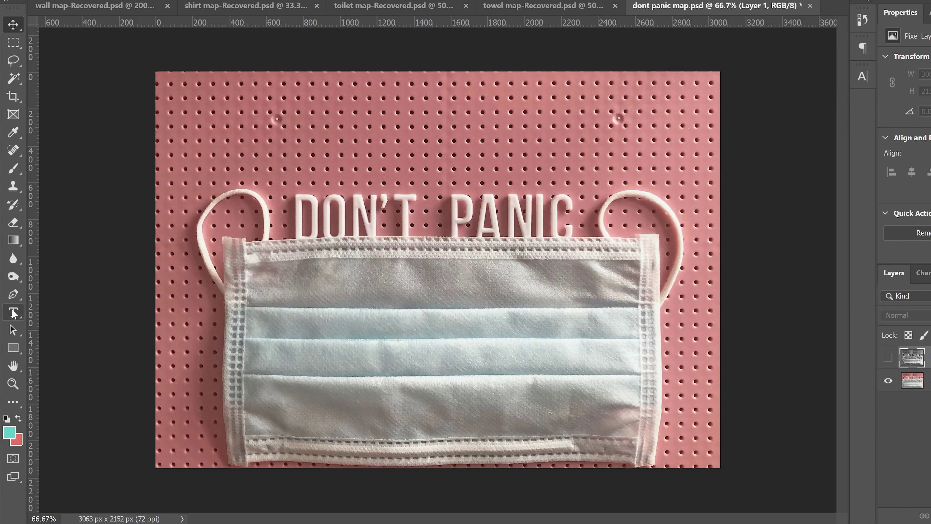
{"action": "left_click", "coordinate": [13, 313]}
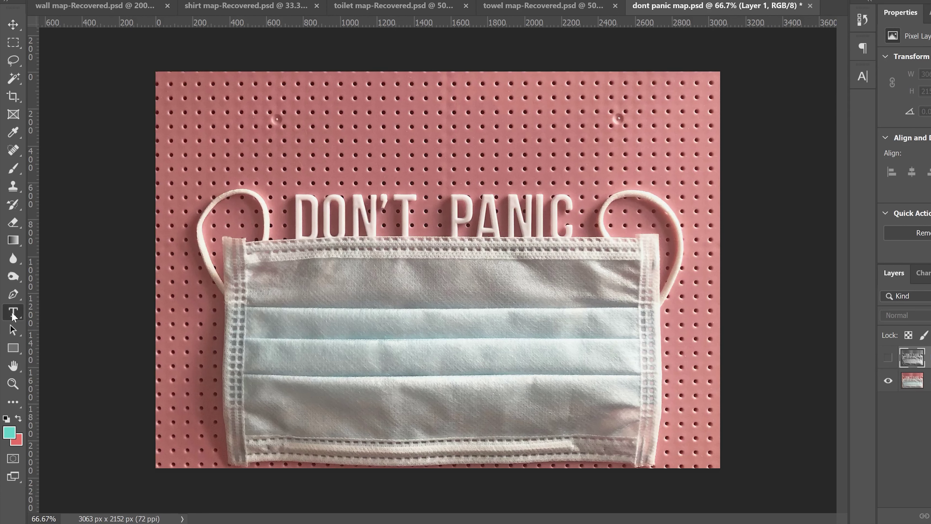
{"action": "left_click", "coordinate": [314, 359]}
{"action": "type", "text": "DISPLACE"}
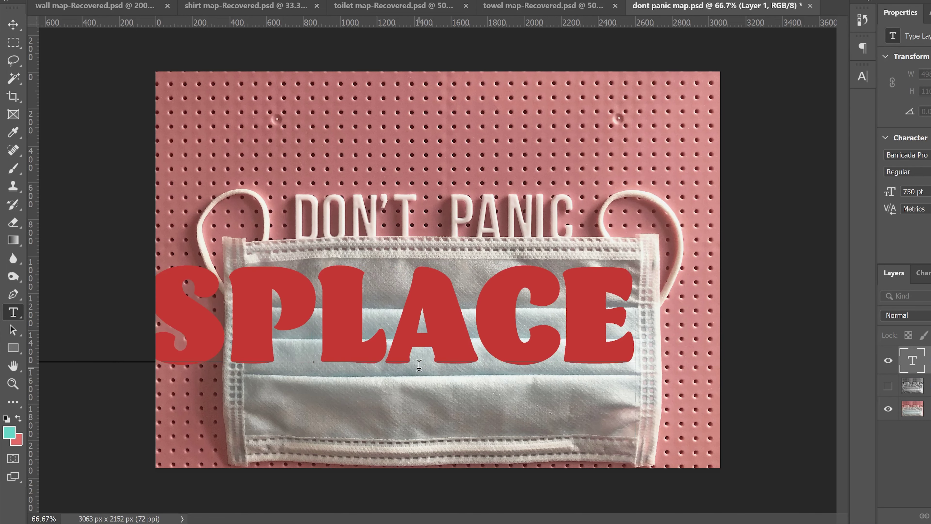
{"action": "left_click", "coordinate": [13, 24]}
{"action": "left_click_drag", "start_coordinate": [222, 310], "coordinate": [336, 334]}
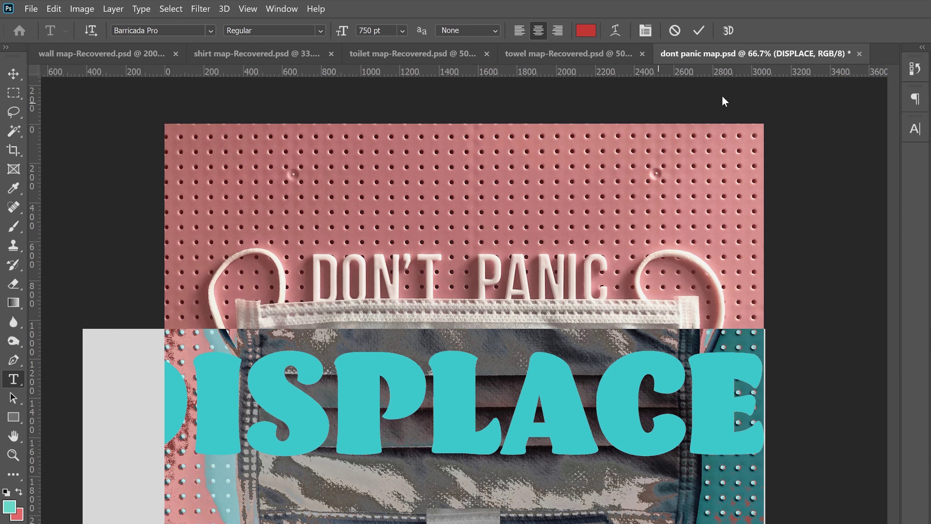
{"action": "left_click", "coordinate": [915, 131]}
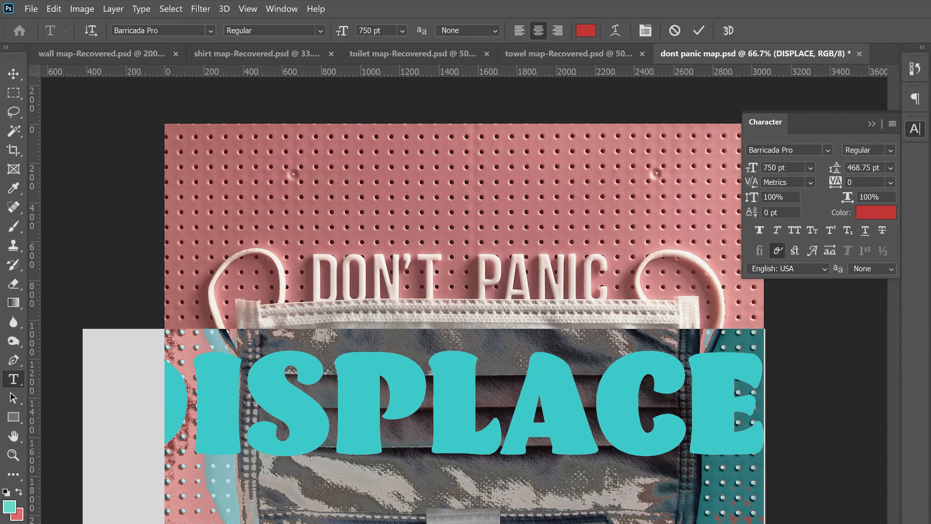
Give the DISPLACE text tracking of 100 and a 50% horizontal scale
{"action": "left_click", "coordinate": [891, 183]}
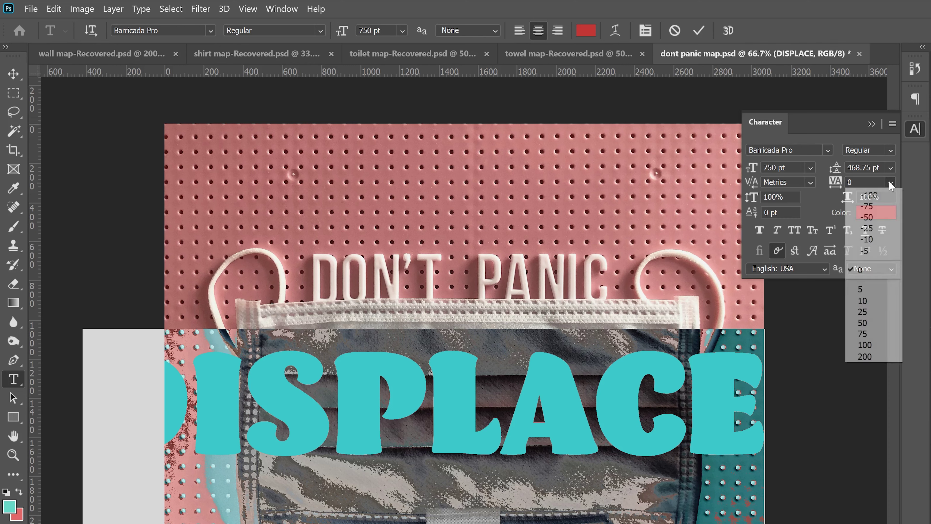
{"action": "left_click", "coordinate": [869, 195]}
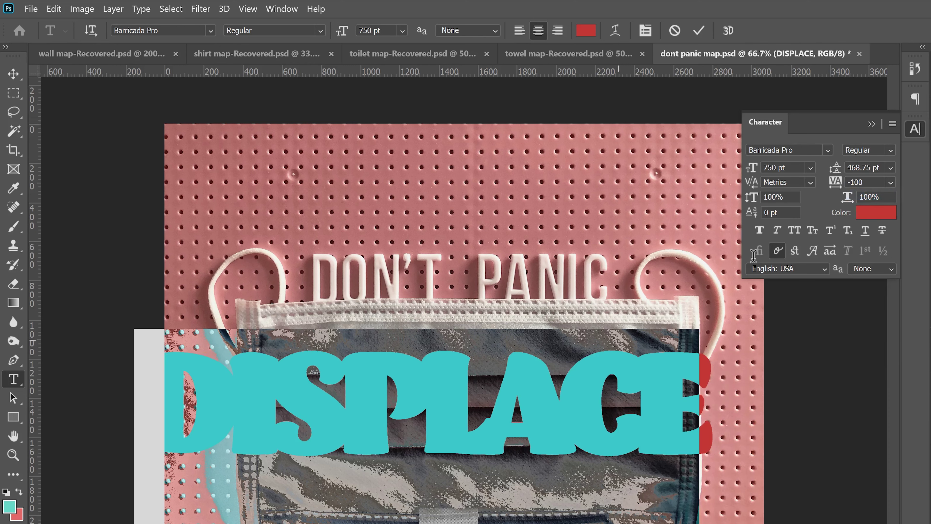
{"action": "left_click", "coordinate": [892, 182]}
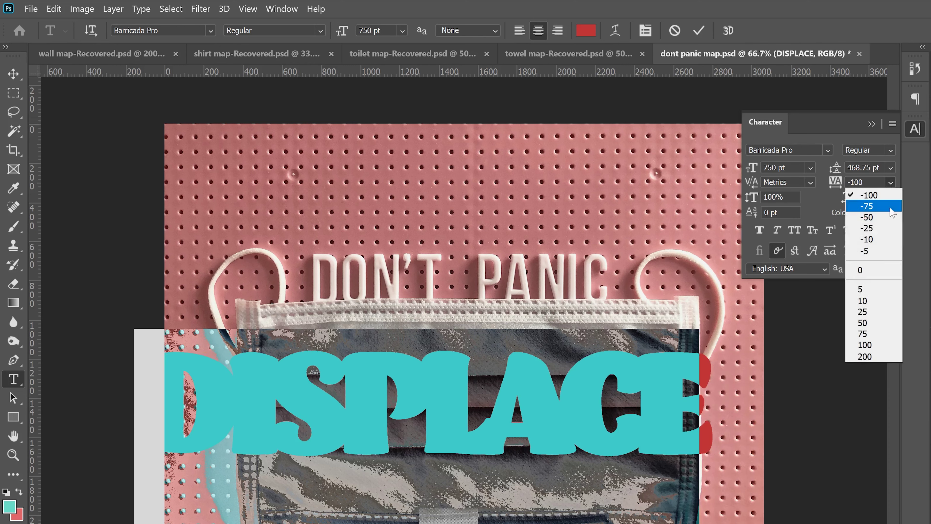
{"action": "left_click", "coordinate": [867, 347]}
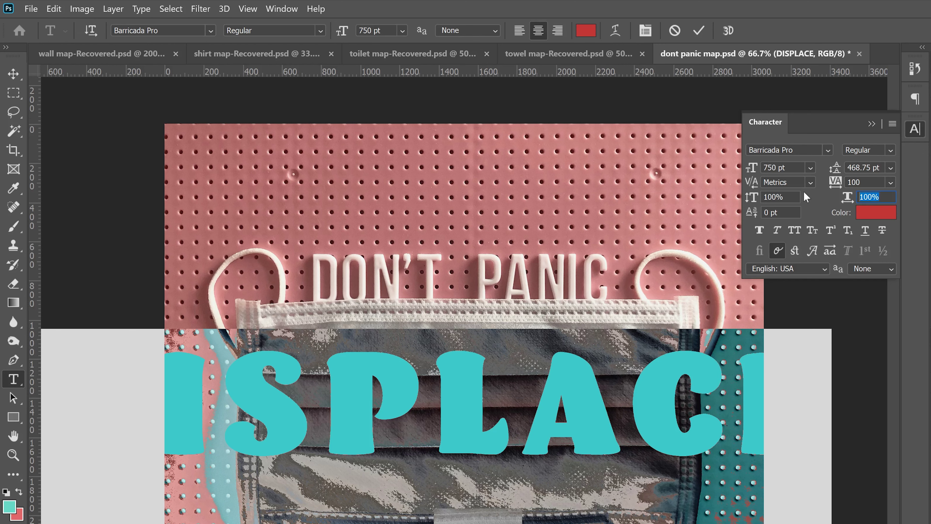
{"action": "type", "text": "50"}
{"action": "key", "text": "Return"}
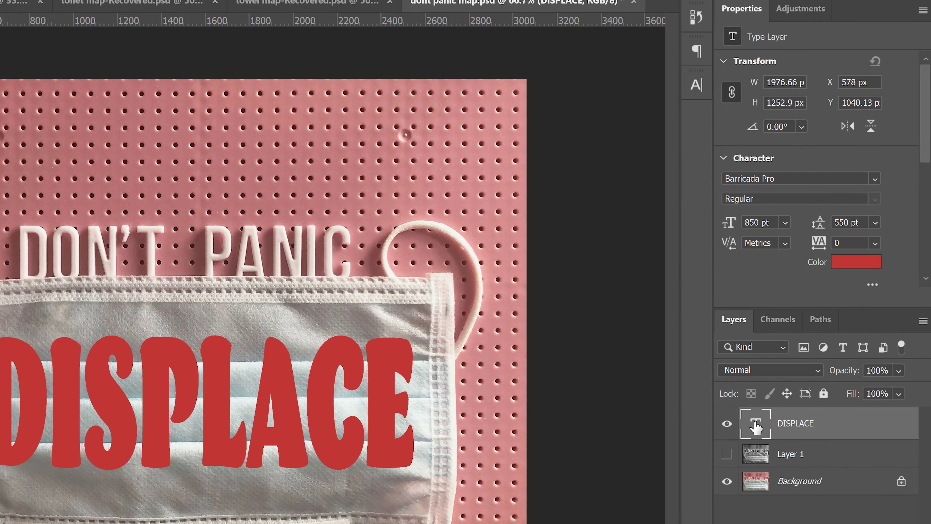
Convert the DISPLACE type layer into an embedded smart object
{"action": "right_click", "coordinate": [853, 428]}
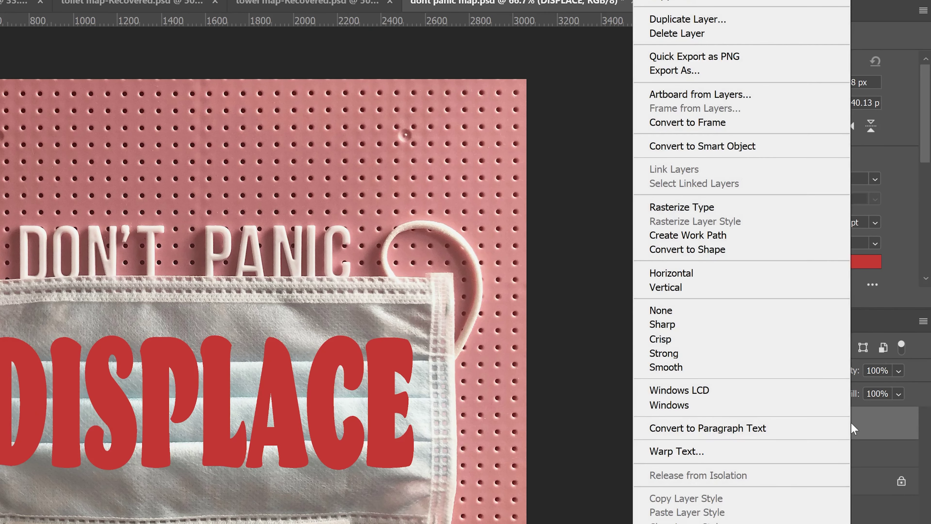
{"action": "left_click", "coordinate": [727, 150]}
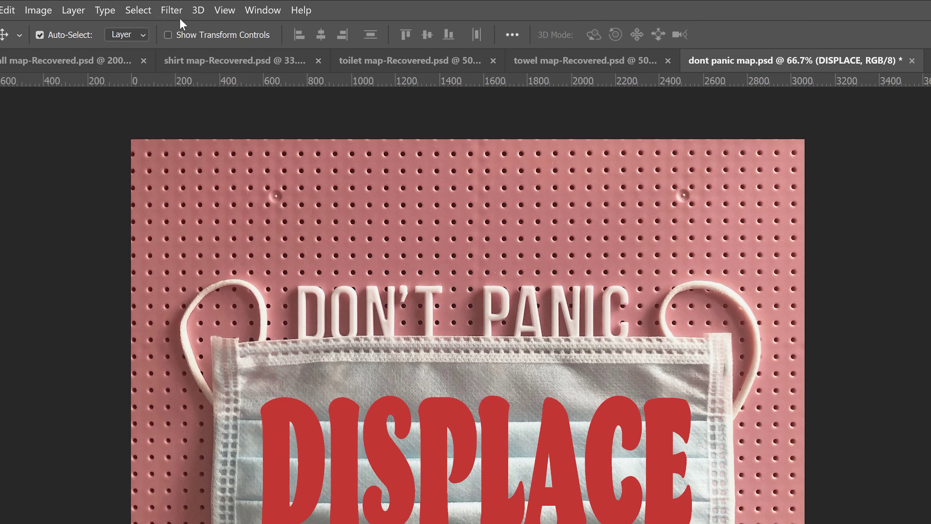
{"action": "left_click", "coordinate": [172, 10]}
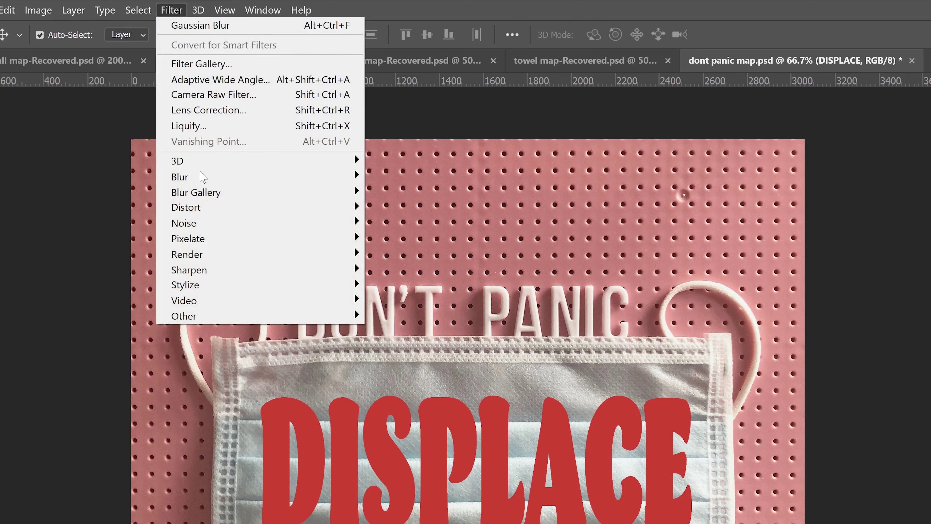
Apply a Displace filter at horizontal and vertical scale 5 using the dont panic map
{"action": "mouse_move", "coordinate": [245, 208]}
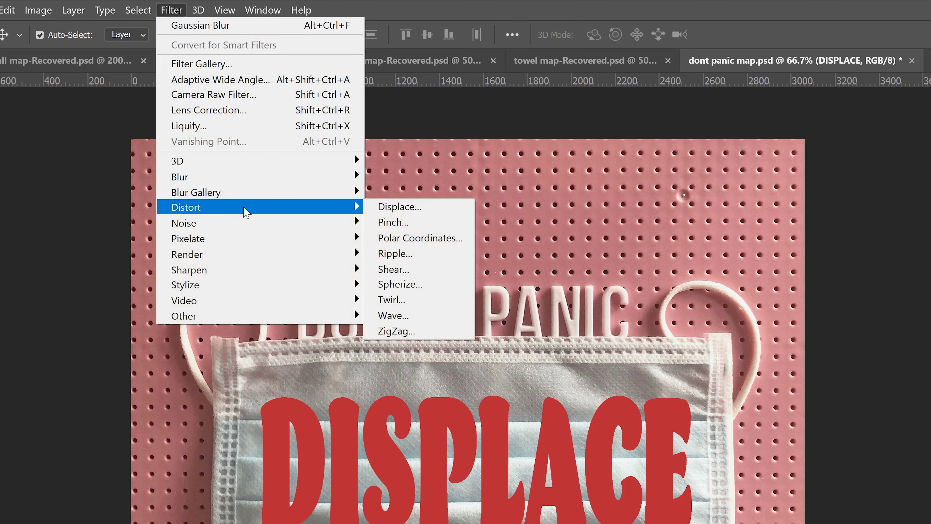
{"action": "left_click", "coordinate": [411, 209]}
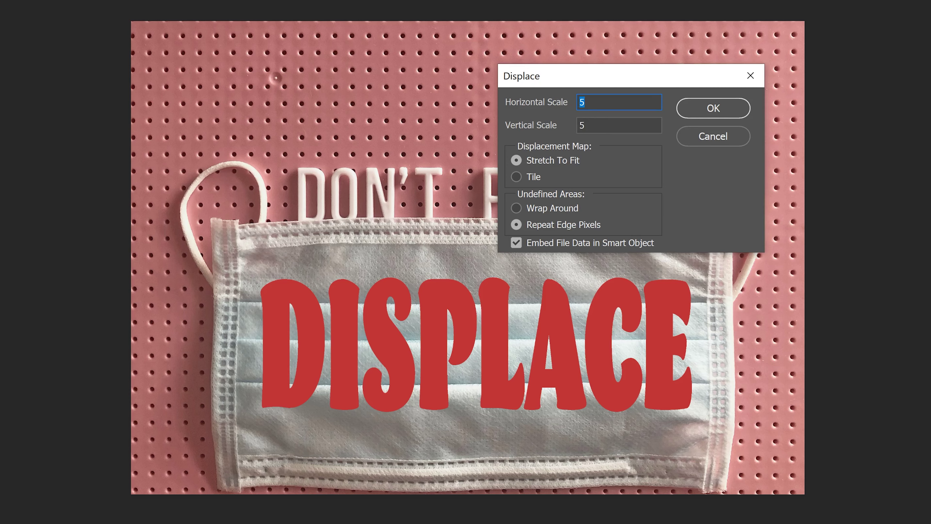
{"action": "left_click", "coordinate": [709, 110]}
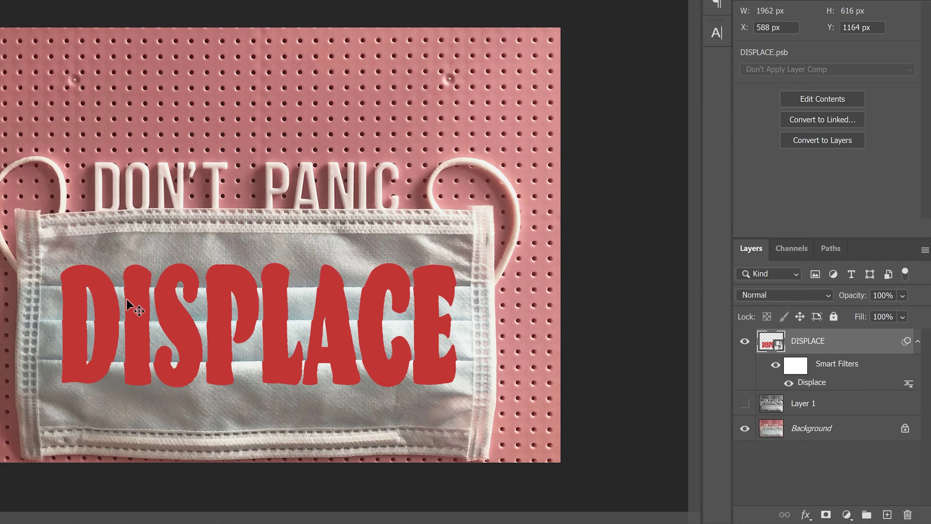
Set the DISPLACE layer's blend mode to Linear Burn
{"action": "left_click", "coordinate": [830, 296]}
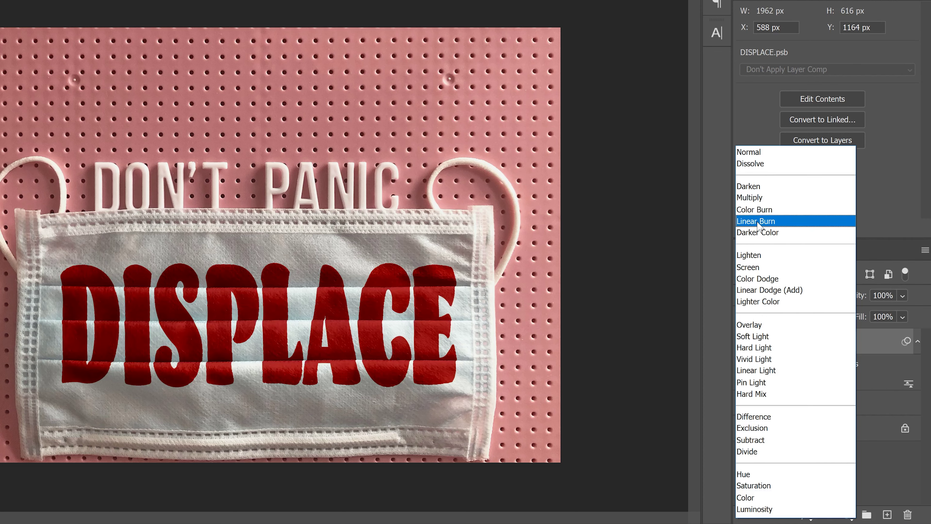
{"action": "left_click", "coordinate": [758, 222]}
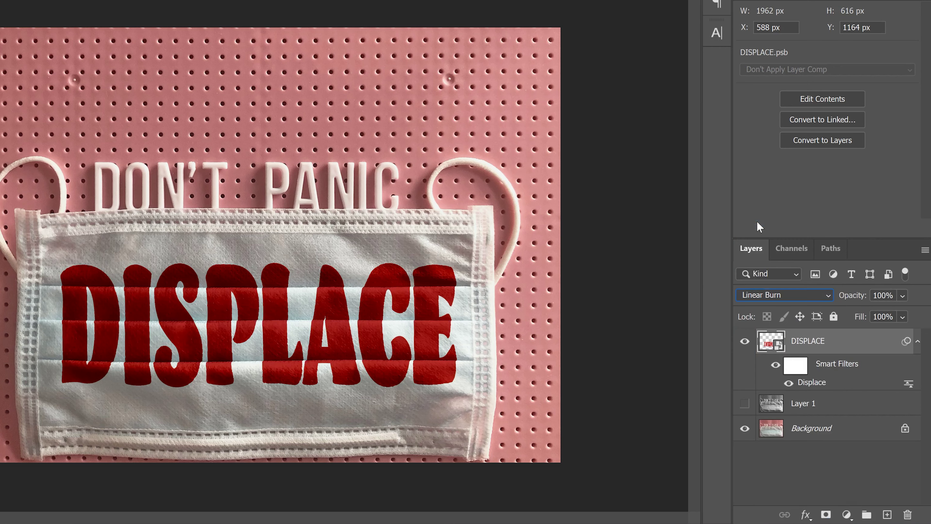
{"action": "double_click", "coordinate": [880, 346]}
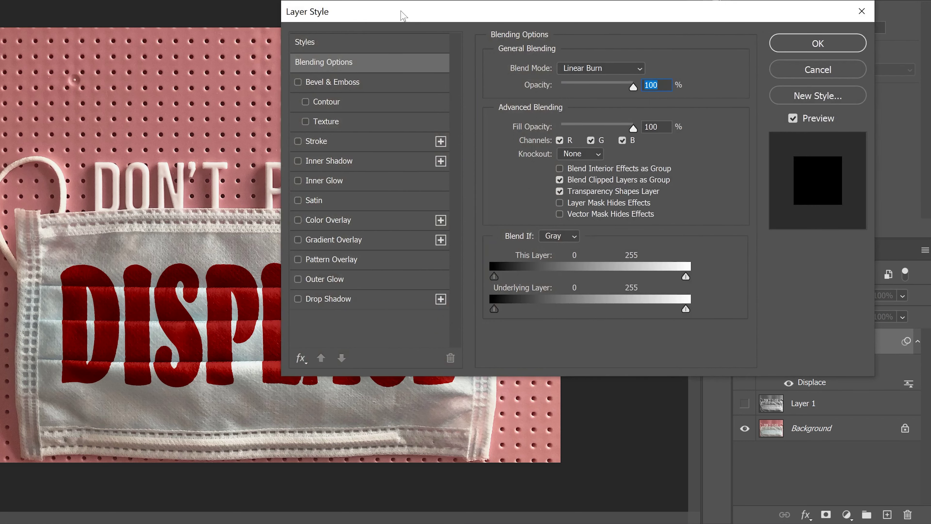
Reposition the Blending Options dialog and try the Underlying Layer Blend If sliders on the DISPLACE layer
{"action": "mouse_move", "coordinate": [404, 16]}
{"action": "left_mouse_down"}
{"action": "mouse_move", "coordinate": [401, 0]}
{"action": "mouse_move", "coordinate": [410, 0]}
{"action": "left_mouse_up"}
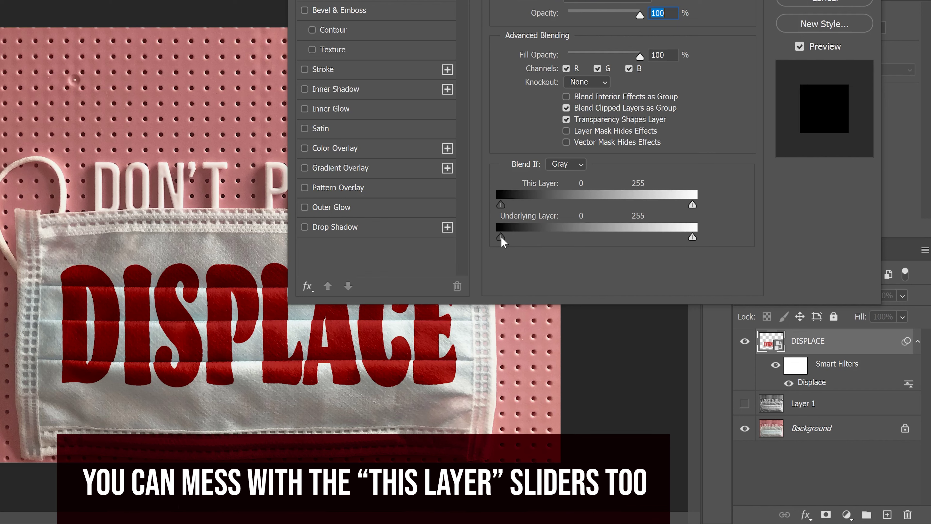
{"action": "mouse_move", "coordinate": [513, 237]}
{"action": "left_mouse_down"}
{"action": "mouse_move", "coordinate": [606, 239]}
{"action": "mouse_move", "coordinate": [501, 238]}
{"action": "left_mouse_up"}
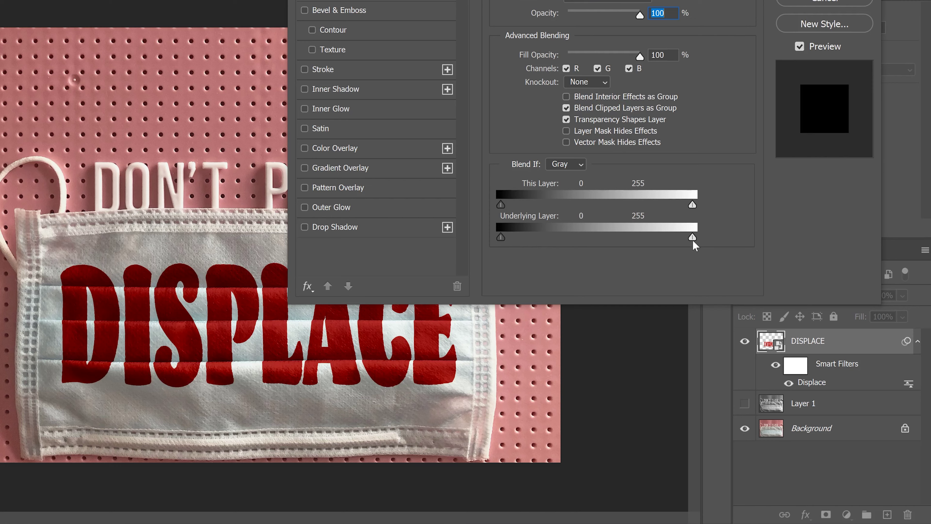
{"action": "mouse_move", "coordinate": [693, 238]}
{"action": "left_mouse_down"}
{"action": "mouse_move", "coordinate": [634, 236]}
{"action": "mouse_move", "coordinate": [705, 241]}
{"action": "left_mouse_up"}
{"action": "key", "text": "alt"}
Split the Underlying Layer Blend If range to 0/47 and 184/255 and apply it
{"action": "left_click_drag", "start_coordinate": [502, 238], "coordinate": [577, 247]}
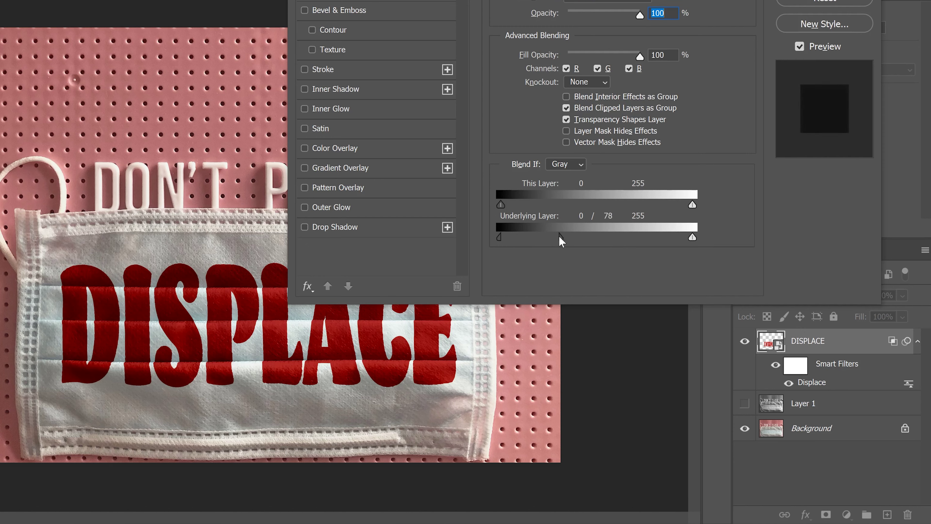
{"action": "left_click_drag", "start_coordinate": [560, 238], "coordinate": [536, 239]}
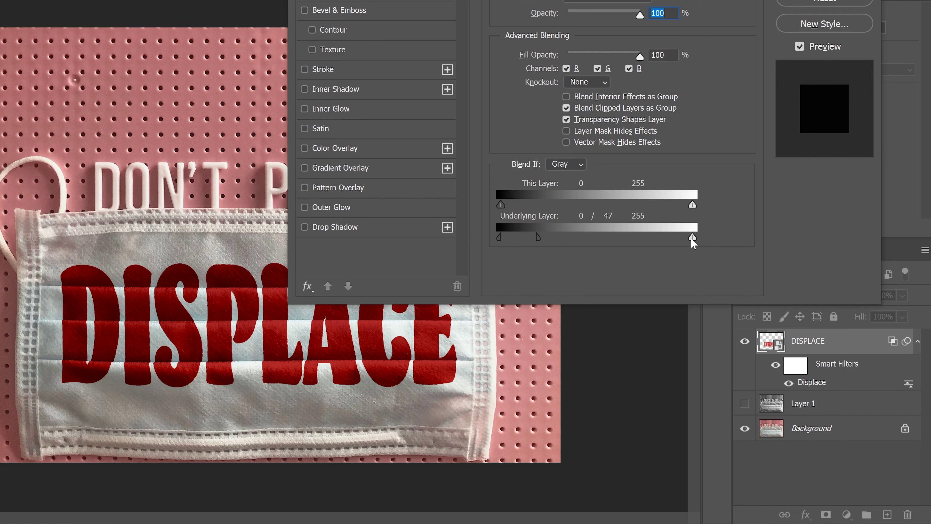
{"action": "left_click_drag", "start_coordinate": [690, 237], "coordinate": [627, 240]}
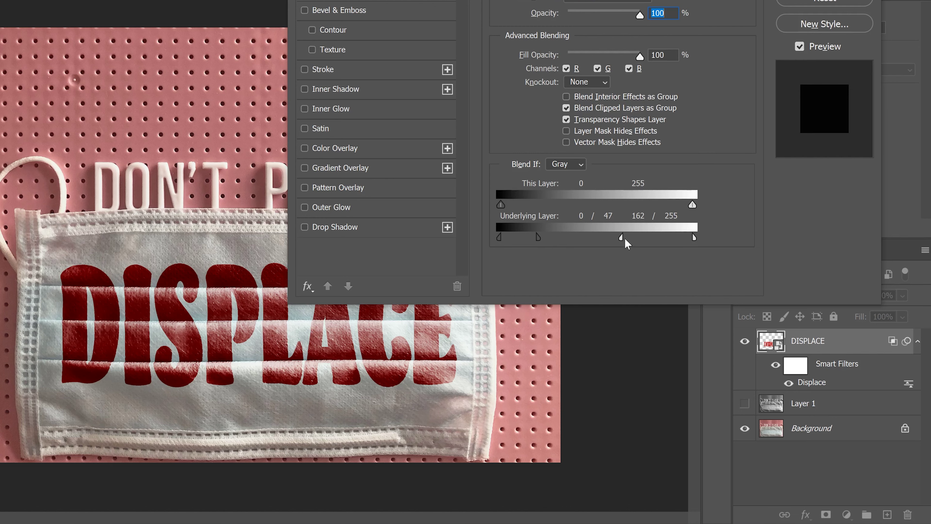
{"action": "left_click_drag", "start_coordinate": [624, 241], "coordinate": [639, 237]}
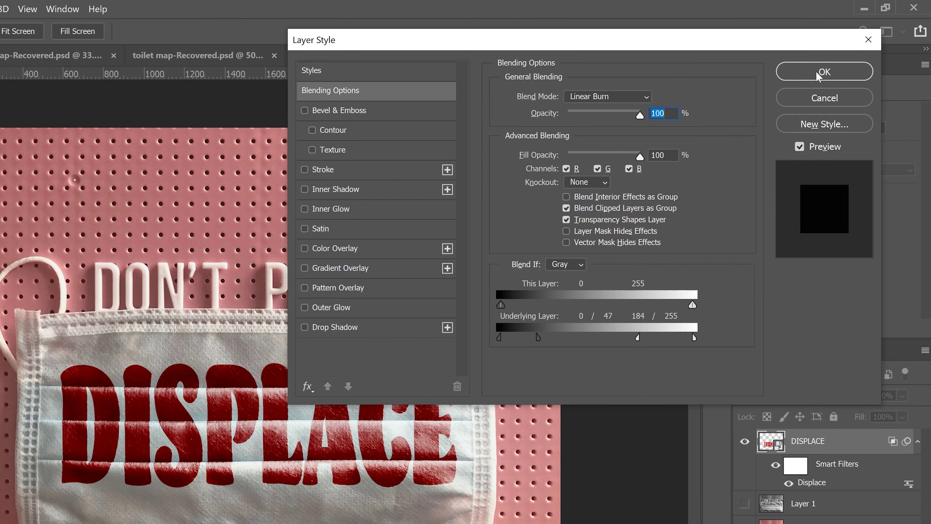
{"action": "left_click", "coordinate": [825, 72]}
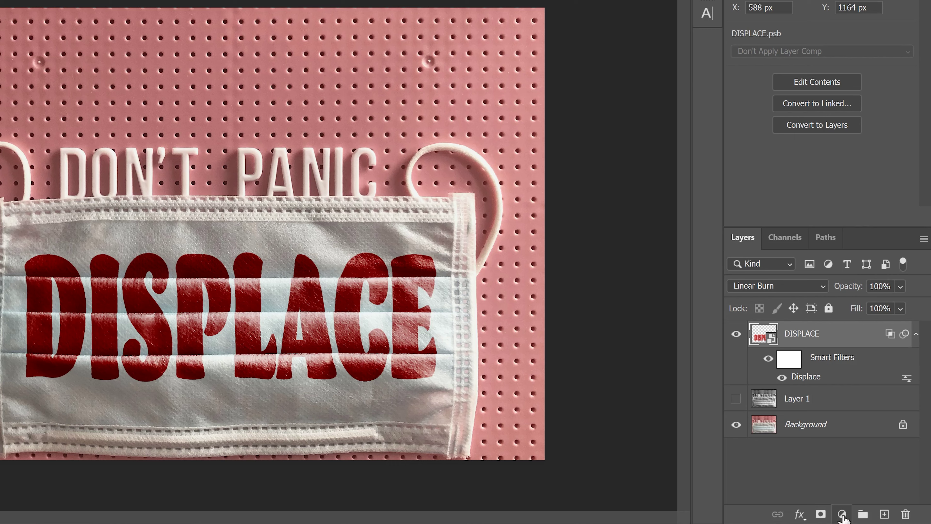
Clip a Hue/Saturation adjustment (hue -4, saturation -21) to the DISPLACE text, then view the wall map document
{"action": "left_click", "coordinate": [843, 516]}
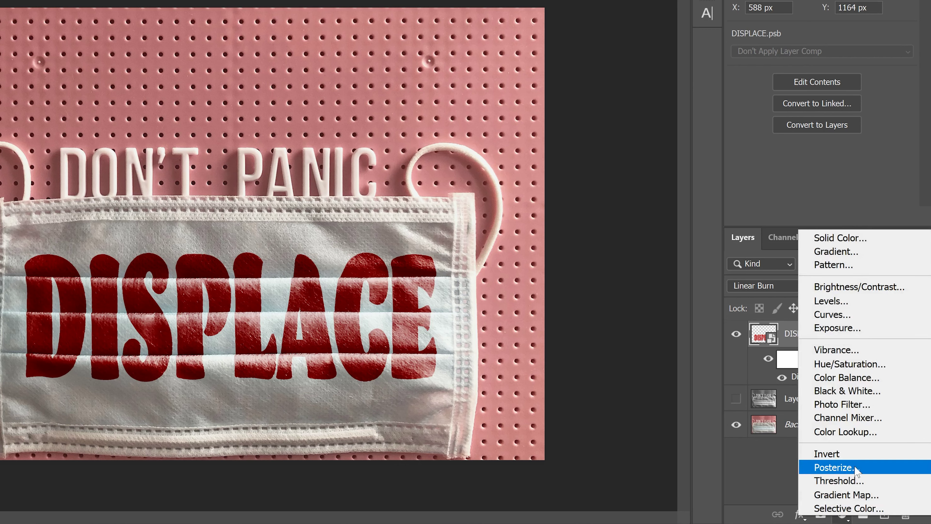
{"action": "left_click", "coordinate": [860, 363]}
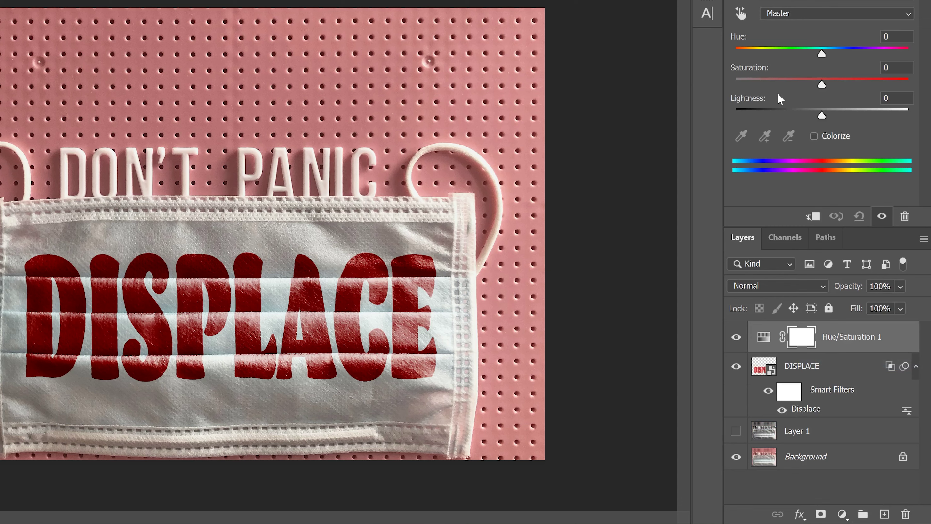
{"action": "mouse_move", "coordinate": [819, 82]}
{"action": "left_mouse_down"}
{"action": "mouse_move", "coordinate": [800, 81]}
{"action": "mouse_move", "coordinate": [867, 82]}
{"action": "mouse_move", "coordinate": [769, 83]}
{"action": "mouse_move", "coordinate": [868, 80]}
{"action": "mouse_move", "coordinate": [767, 81]}
{"action": "mouse_move", "coordinate": [887, 82]}
{"action": "mouse_move", "coordinate": [773, 85]}
{"action": "mouse_move", "coordinate": [804, 85]}
{"action": "left_mouse_up"}
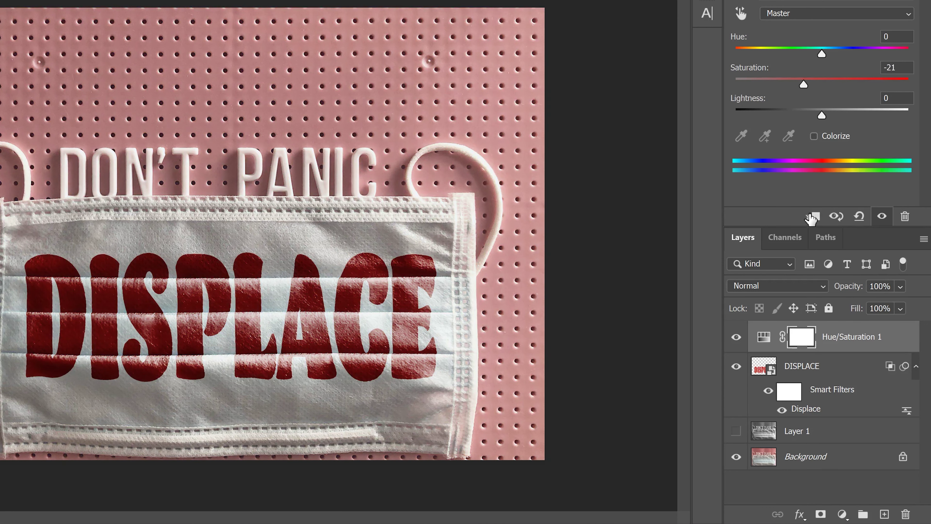
{"action": "left_click", "coordinate": [813, 222]}
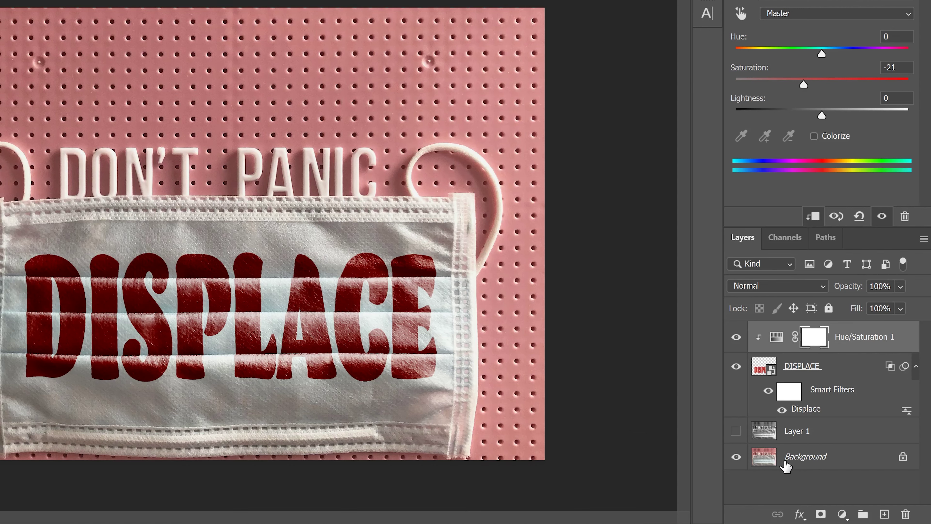
{"action": "mouse_move", "coordinate": [804, 85]}
{"action": "left_mouse_down"}
{"action": "mouse_move", "coordinate": [879, 84]}
{"action": "mouse_move", "coordinate": [768, 91]}
{"action": "mouse_move", "coordinate": [855, 89]}
{"action": "mouse_move", "coordinate": [800, 97]}
{"action": "left_mouse_up"}
{"action": "mouse_move", "coordinate": [822, 55]}
{"action": "left_mouse_down"}
{"action": "mouse_move", "coordinate": [885, 57]}
{"action": "mouse_move", "coordinate": [784, 54]}
{"action": "mouse_move", "coordinate": [818, 53]}
{"action": "left_mouse_up"}
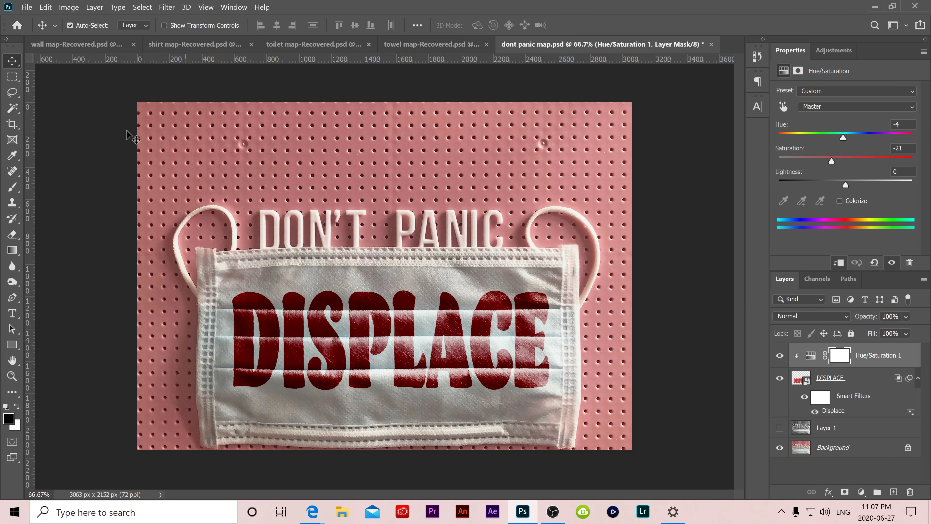
{"action": "left_click", "coordinate": [64, 46]}
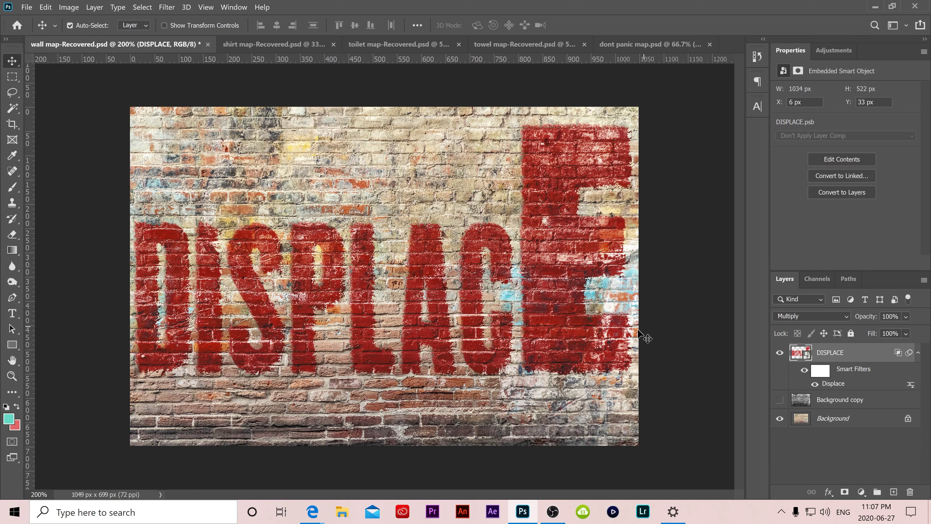
Hide and reshow the DISPLACE text to compare the brick wall, then switch to the shirt map document
{"action": "left_click", "coordinate": [780, 353]}
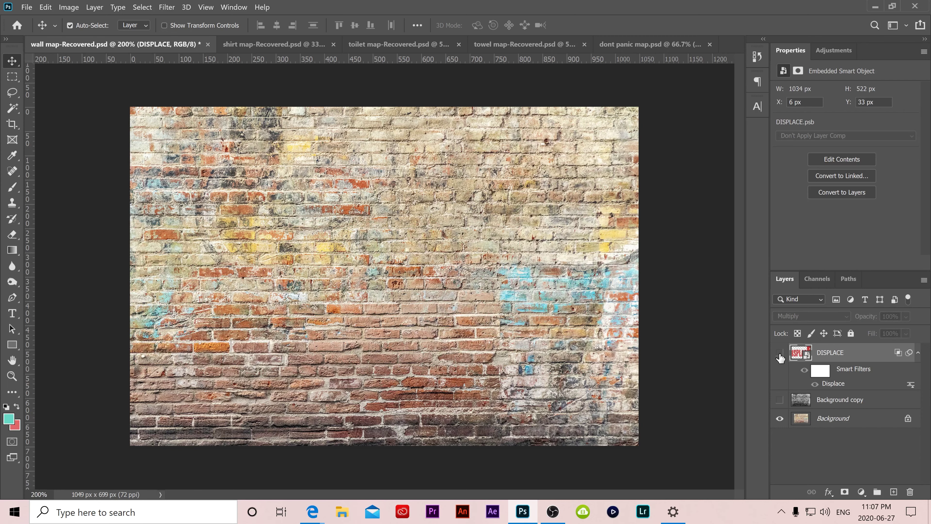
{"action": "left_click", "coordinate": [780, 353]}
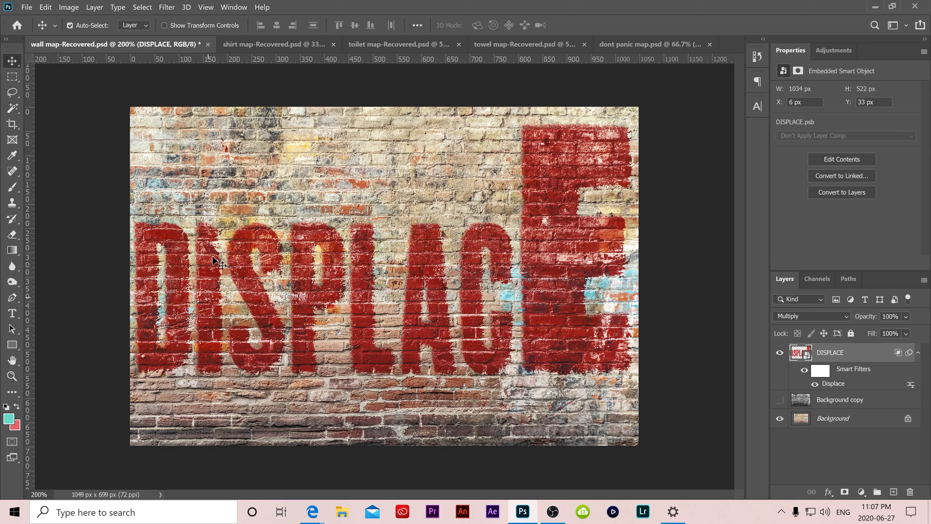
{"action": "left_click", "coordinate": [268, 47]}
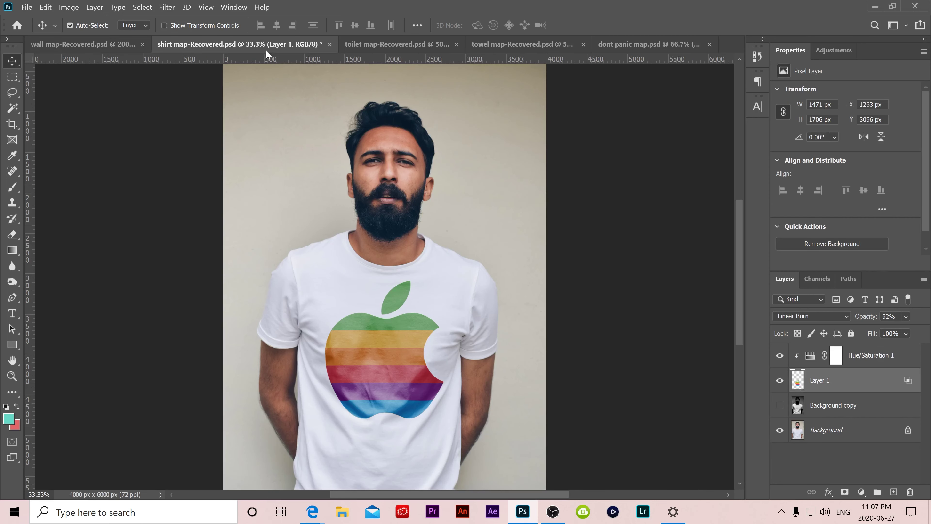
Compare the shirt with and without Layer 1's Apple logo, then soften the logo with a slight Gaussian Blur
{"action": "left_click", "coordinate": [778, 382]}
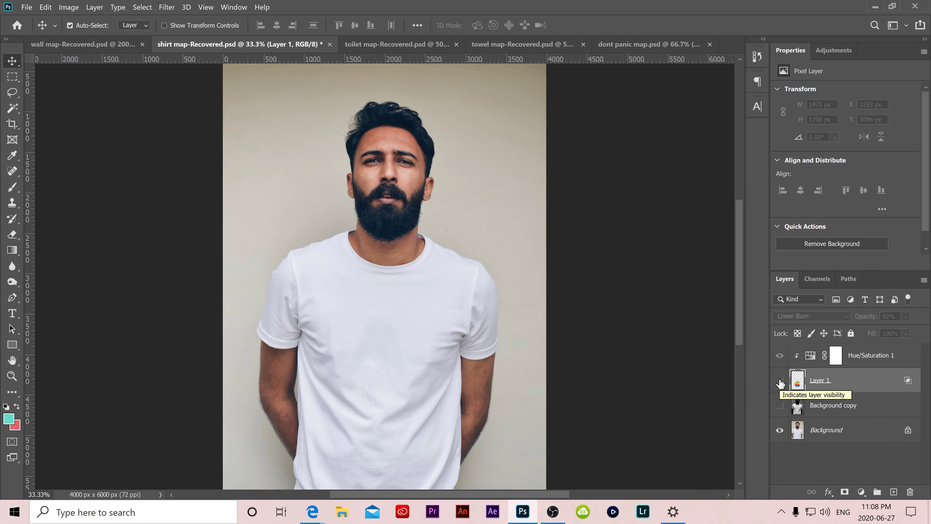
{"action": "left_click", "coordinate": [780, 381]}
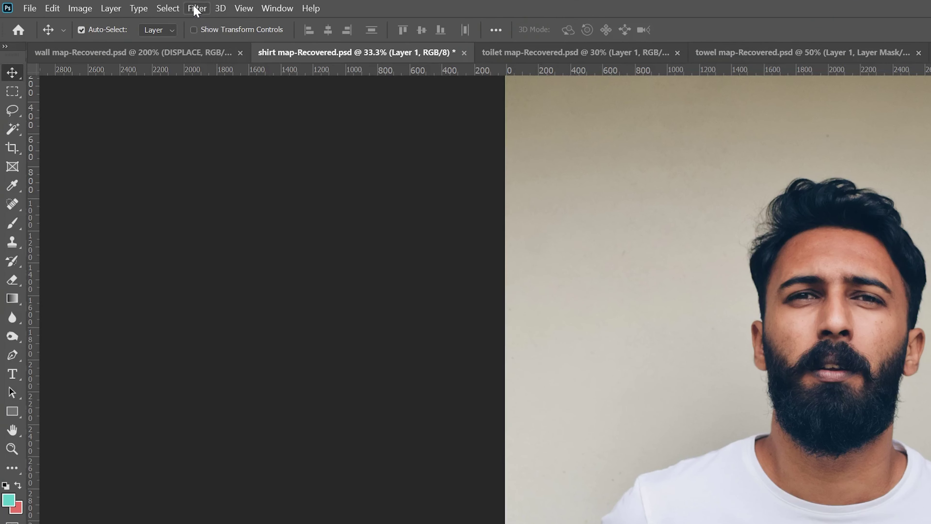
{"action": "left_click", "coordinate": [196, 8]}
{"action": "mouse_move", "coordinate": [278, 160]}
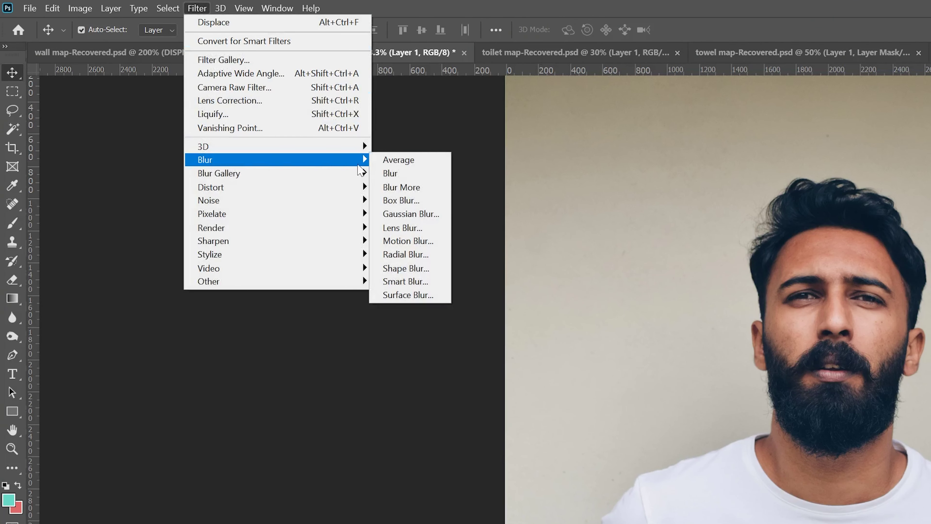
{"action": "left_click", "coordinate": [418, 216]}
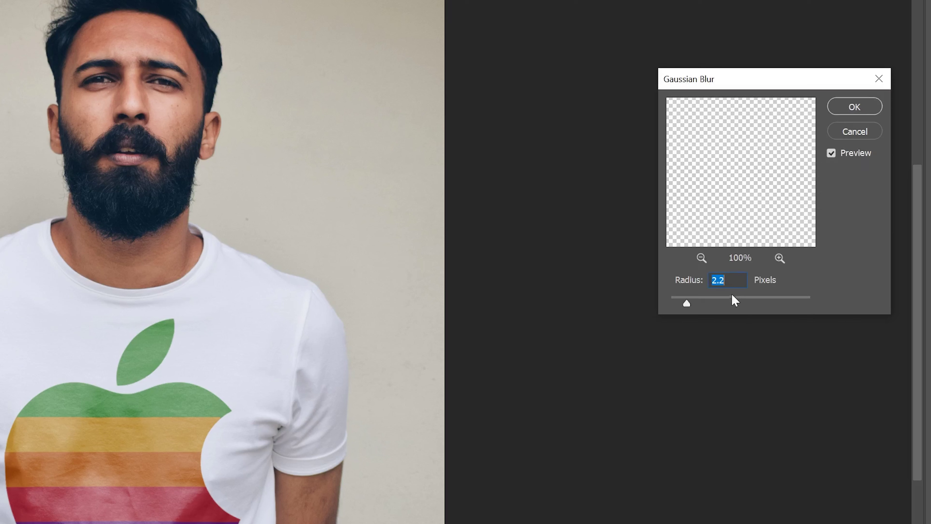
{"action": "mouse_move", "coordinate": [688, 304]}
{"action": "left_mouse_down"}
{"action": "mouse_move", "coordinate": [698, 304]}
{"action": "mouse_move", "coordinate": [691, 304]}
{"action": "left_mouse_up"}
{"action": "left_click", "coordinate": [850, 111]}
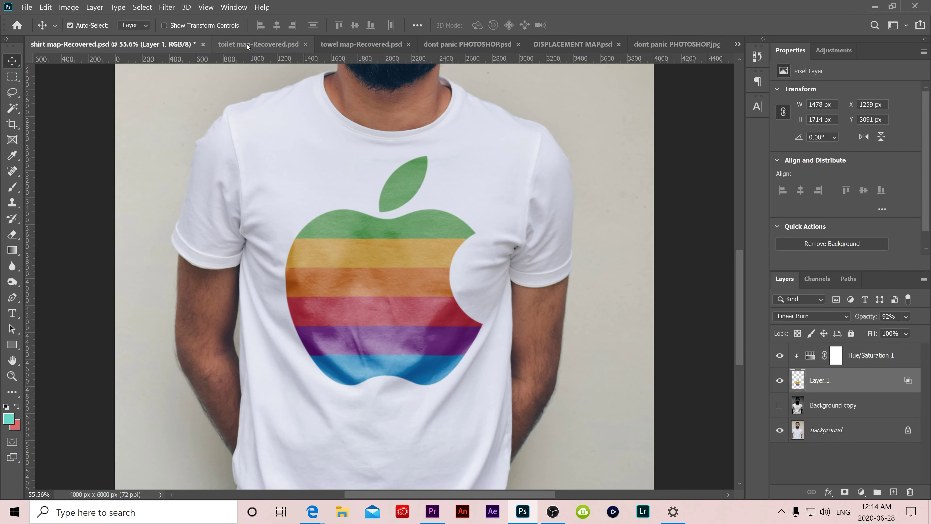
{"action": "left_click", "coordinate": [246, 44]}
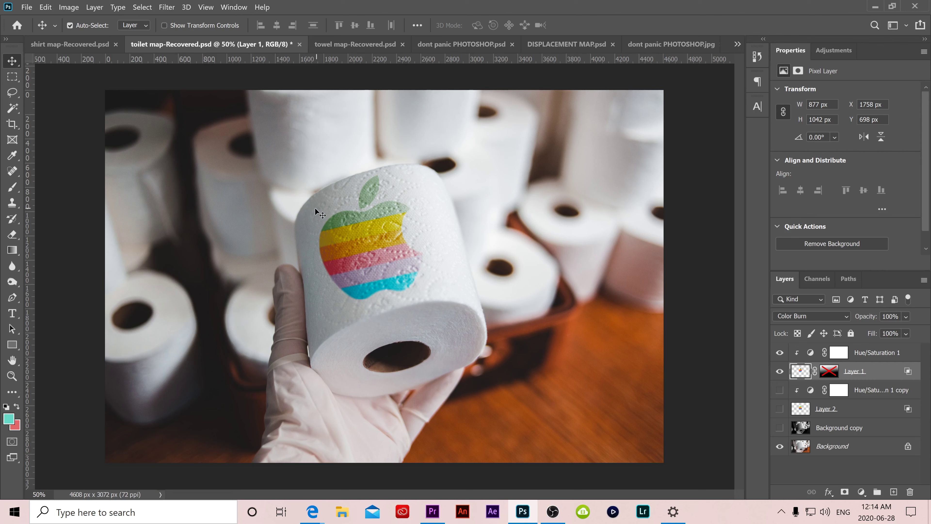
Compare the logo versions by toggling layers, leaving the copied hue adjustment and Layer 2 shown, with Layer 1 hidden
{"action": "left_click", "coordinate": [779, 370]}
{"action": "left_click", "coordinate": [780, 371]}
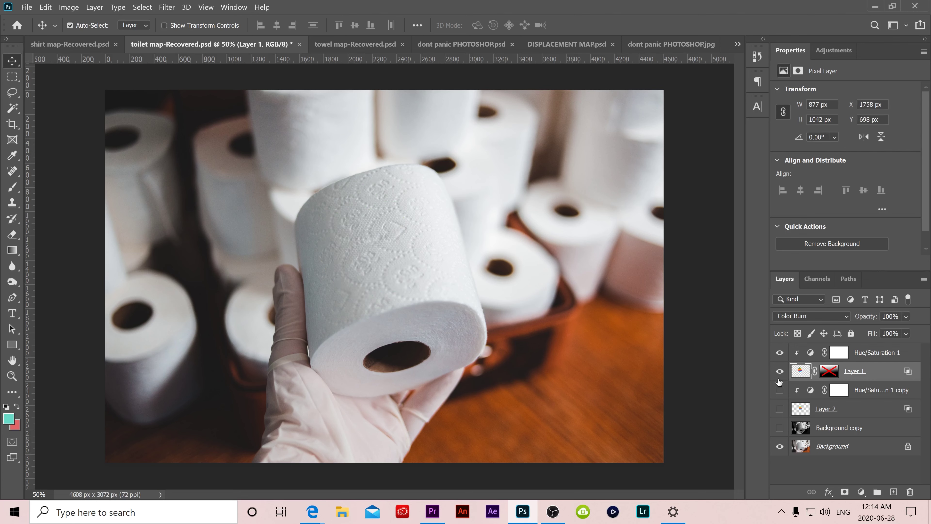
{"action": "left_click", "coordinate": [780, 390]}
{"action": "left_click", "coordinate": [779, 409]}
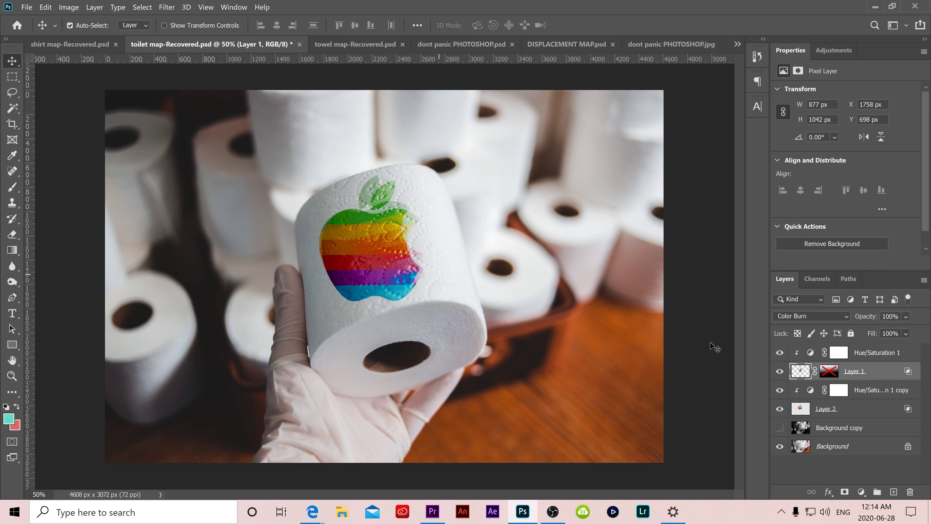
{"action": "left_click", "coordinate": [780, 352]}
{"action": "left_click", "coordinate": [780, 352]}
{"action": "left_click_drag", "start_coordinate": [780, 352], "coordinate": [780, 370]}
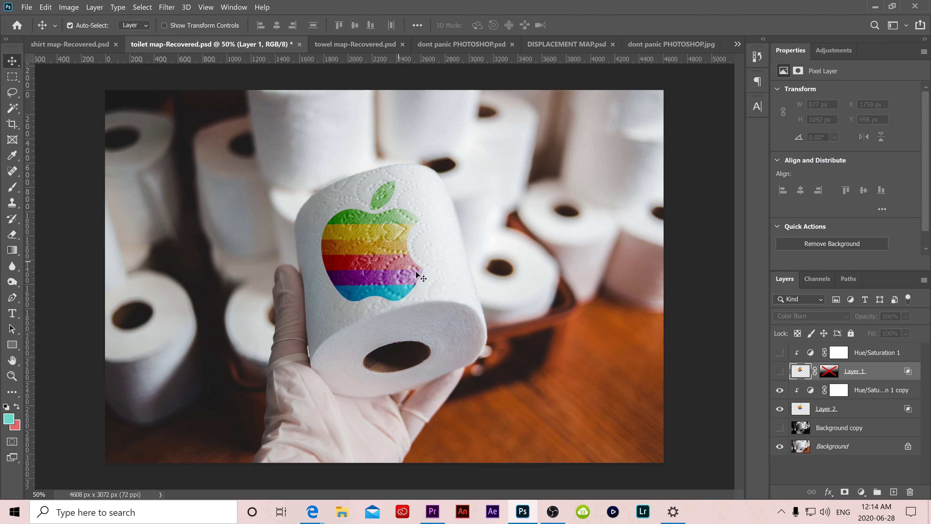
Distort Layer 2's Apple logo corner by corner so it follows the toilet roll's curve
{"action": "left_click", "coordinate": [834, 409]}
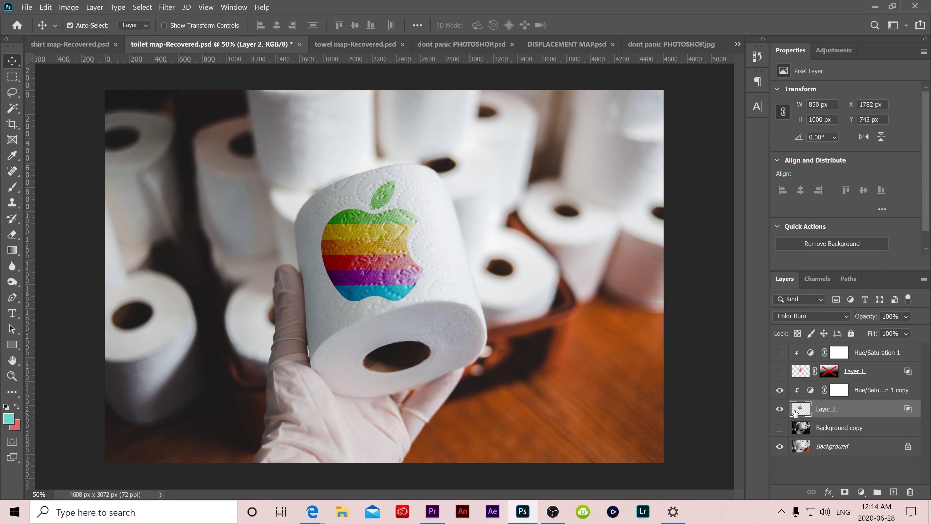
{"action": "left_click", "coordinate": [45, 8]}
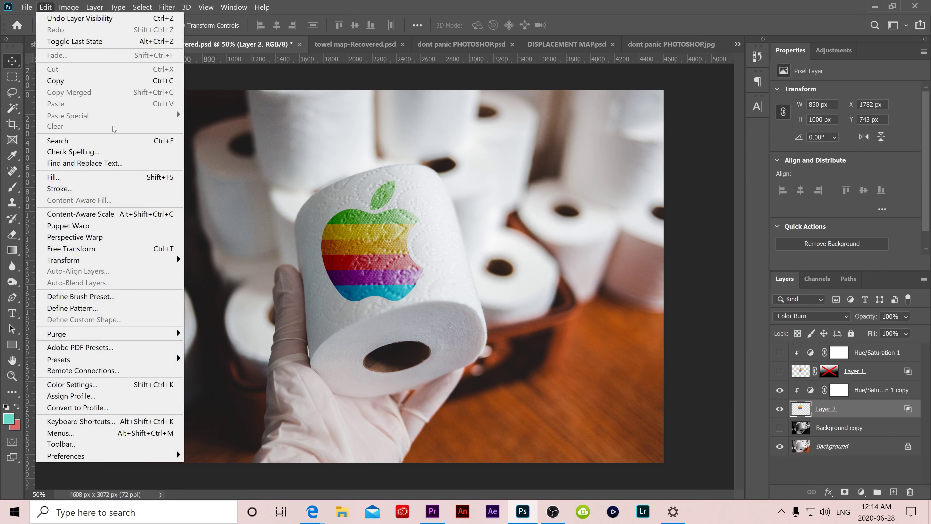
{"action": "mouse_move", "coordinate": [176, 260]}
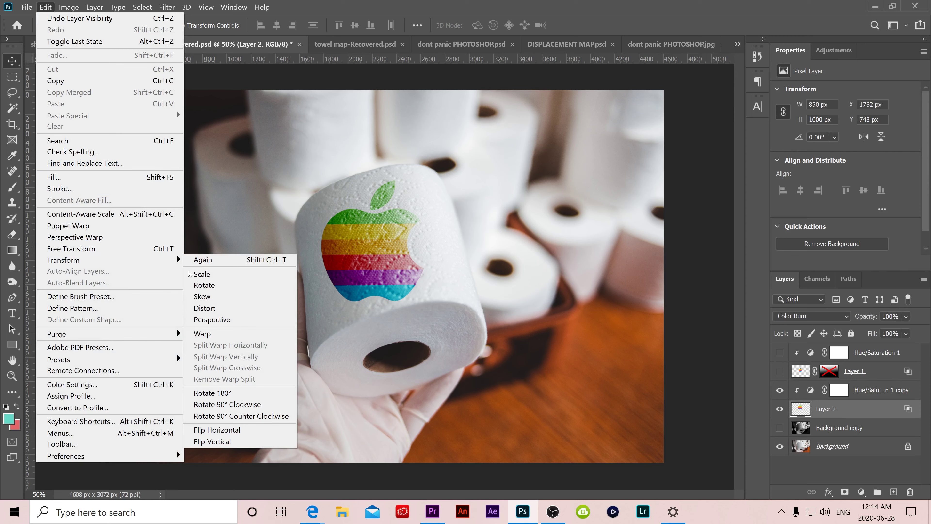
{"action": "left_click", "coordinate": [228, 312]}
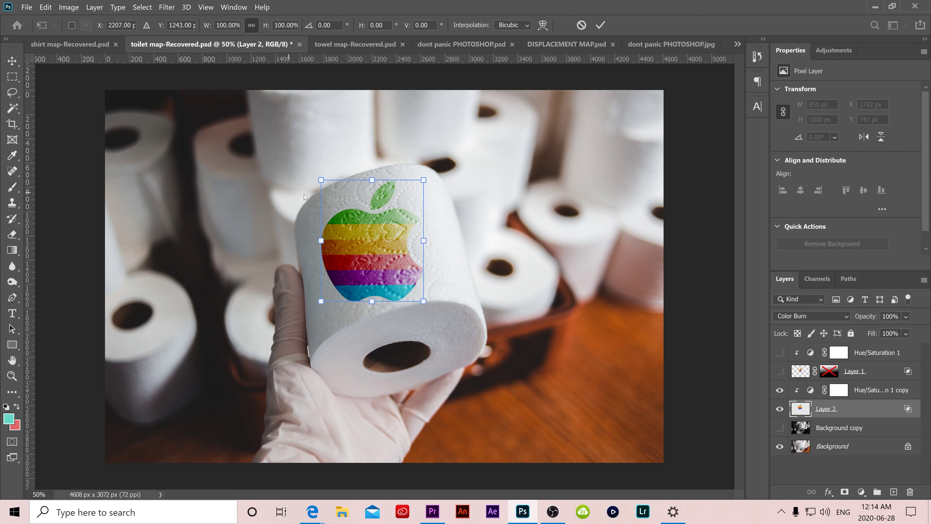
{"action": "left_click_drag", "start_coordinate": [321, 180], "coordinate": [308, 209]}
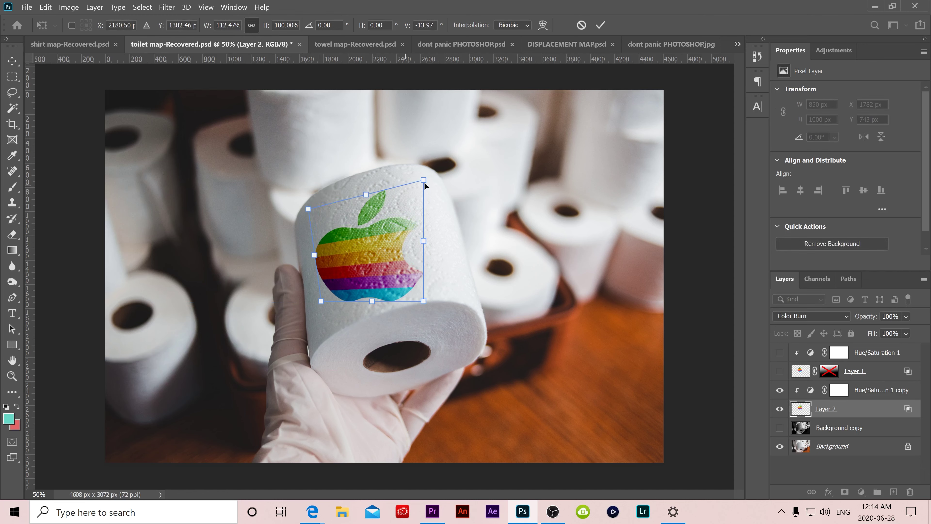
{"action": "left_click_drag", "start_coordinate": [423, 181], "coordinate": [417, 174]}
{"action": "left_click_drag", "start_coordinate": [423, 301], "coordinate": [438, 279]}
{"action": "mouse_move", "coordinate": [320, 303]}
{"action": "left_mouse_down"}
{"action": "mouse_move", "coordinate": [329, 309]}
{"action": "mouse_move", "coordinate": [322, 315]}
{"action": "left_mouse_up"}
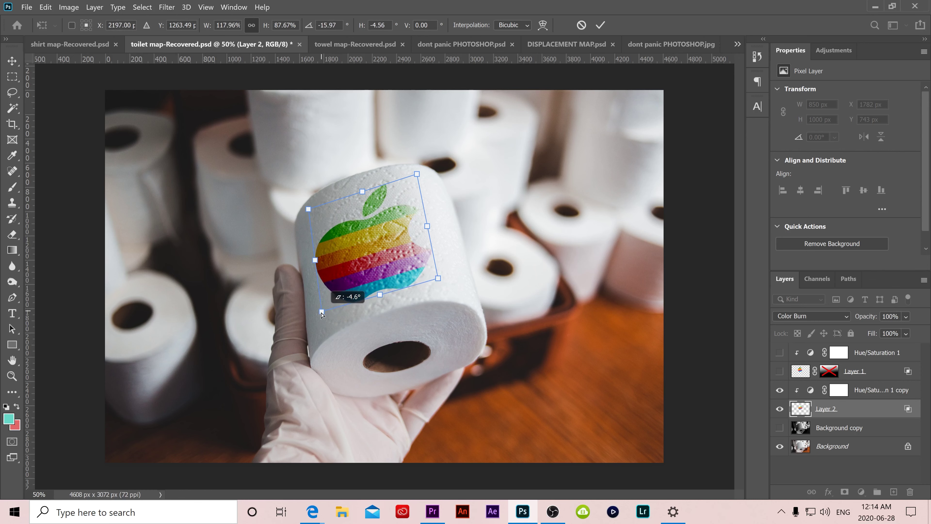
{"action": "left_click_drag", "start_coordinate": [419, 176], "coordinate": [418, 178]}
{"action": "left_click_drag", "start_coordinate": [439, 281], "coordinate": [439, 282]}
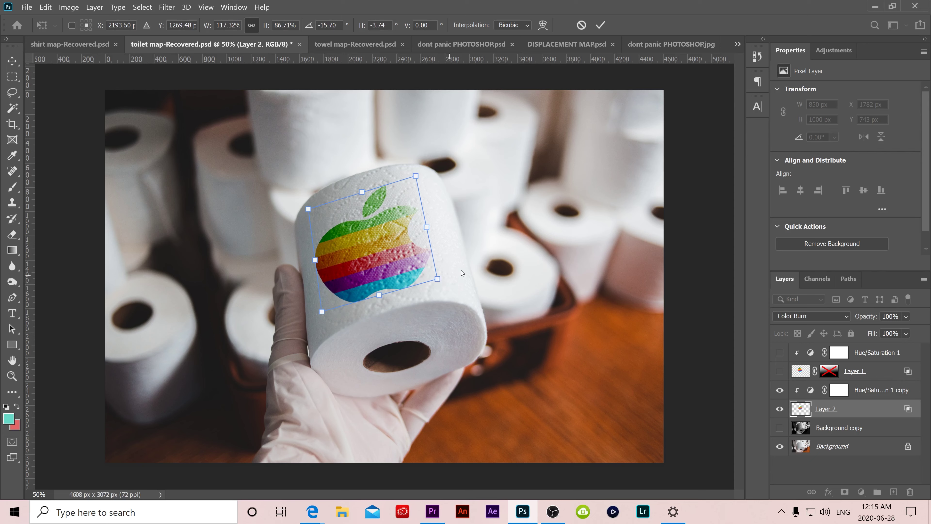
{"action": "left_click", "coordinate": [600, 25]}
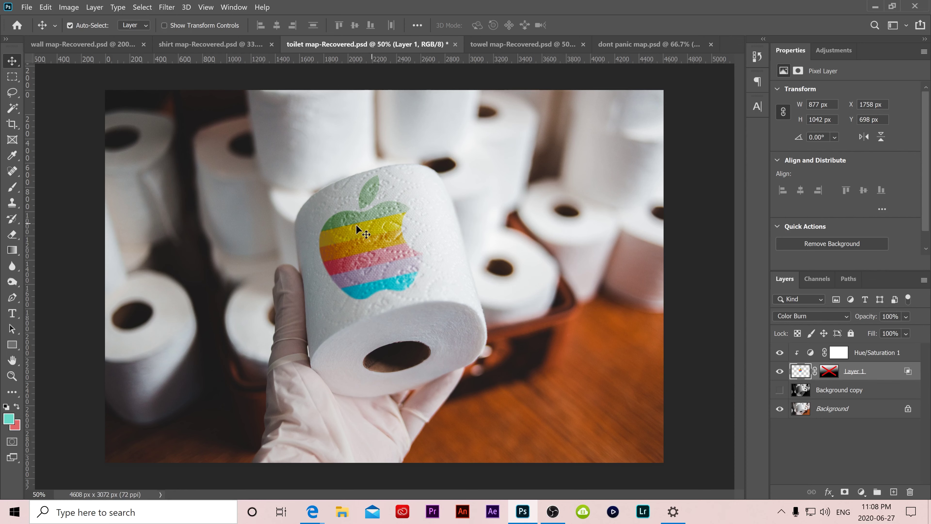
Switch to the towel map document and zoom in to frame the Apple logo on the towel
{"action": "left_click", "coordinate": [521, 41]}
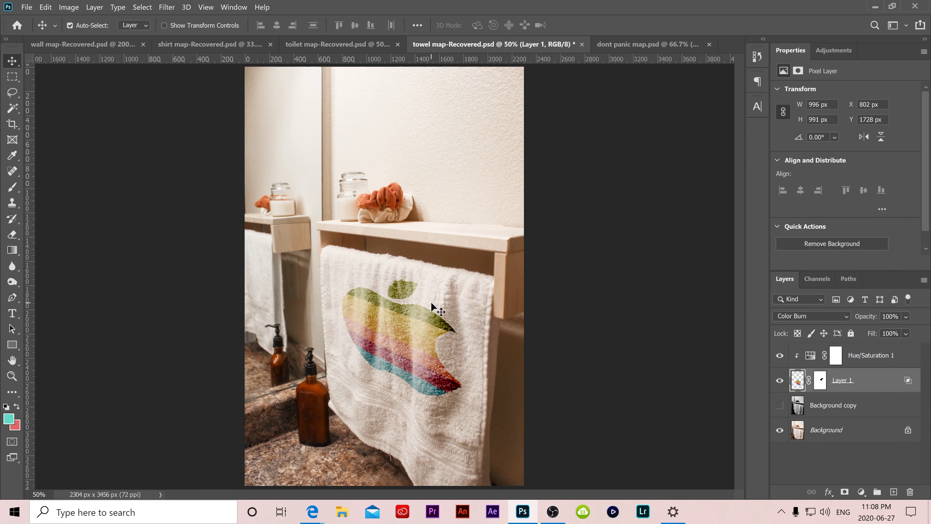
{"action": "key", "text": "ctrl+plus"}
{"action": "key", "text": "ctrl+plus"}
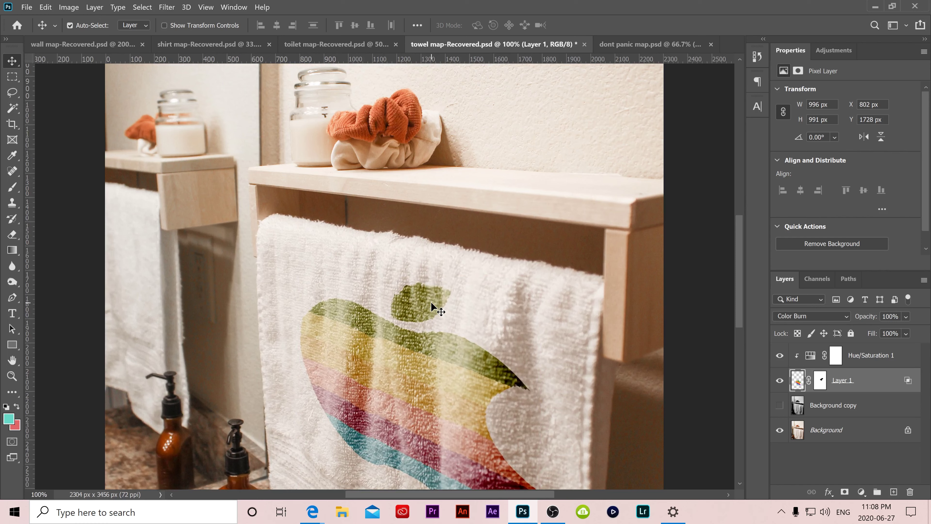
{"action": "left_click_drag", "start_coordinate": [740, 235], "coordinate": [731, 268]}
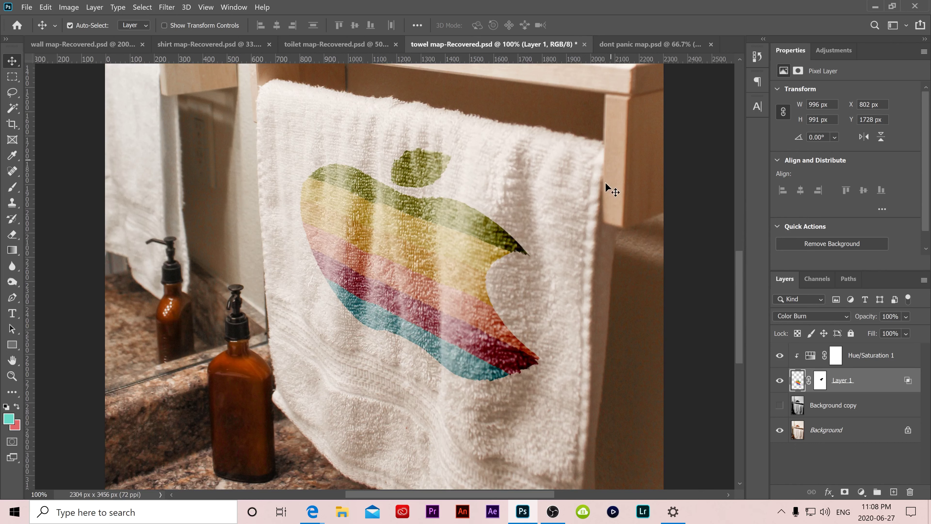
{"action": "left_click_drag", "start_coordinate": [741, 281], "coordinate": [739, 274]}
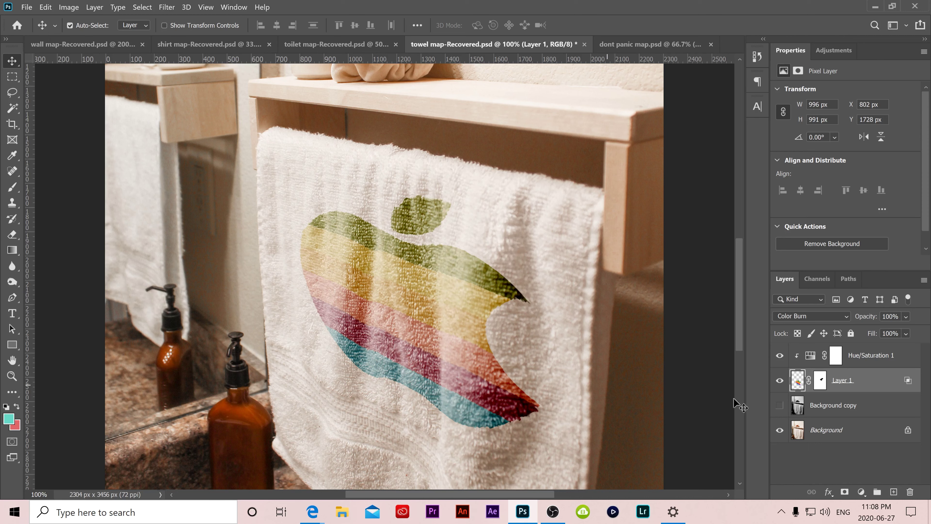
Delete Layer 1's existing mask and add a fresh white layer mask
{"action": "left_click", "coordinate": [821, 383]}
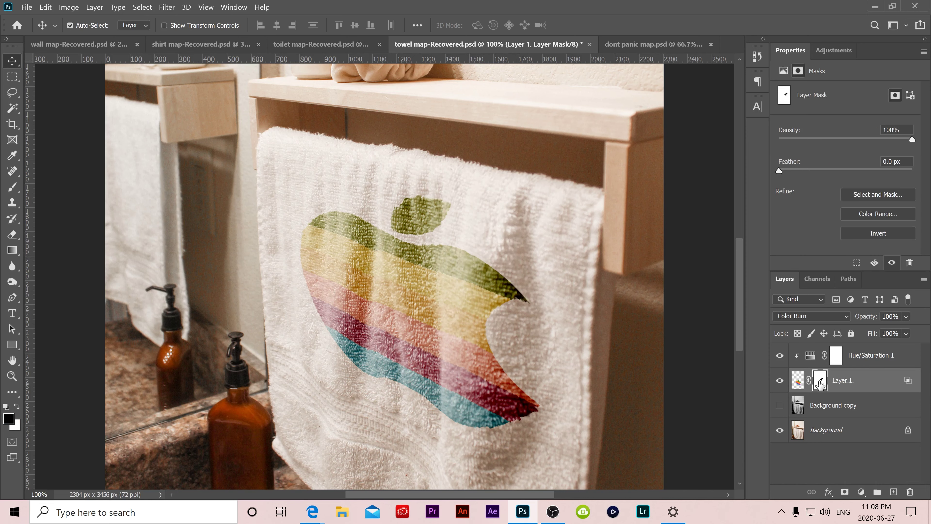
{"action": "right_click", "coordinate": [820, 383]}
{"action": "left_click", "coordinate": [843, 404]}
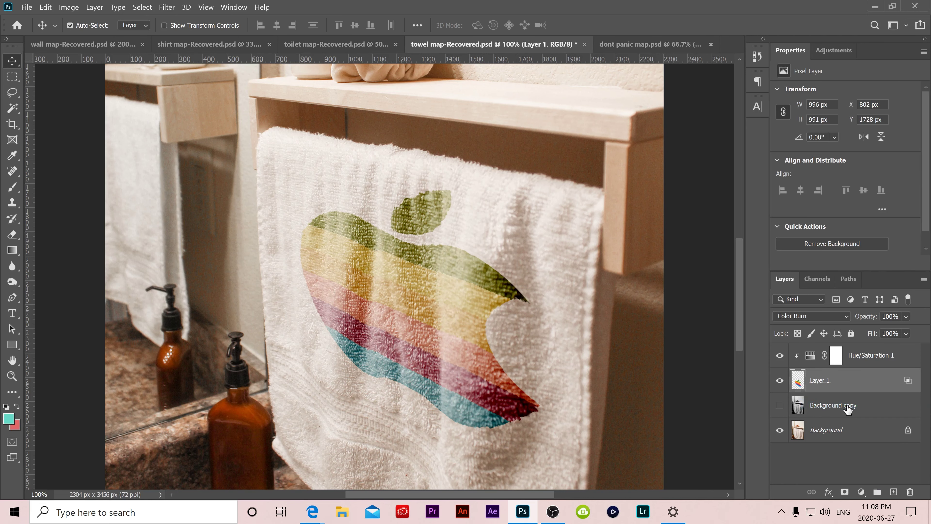
{"action": "left_click", "coordinate": [844, 491]}
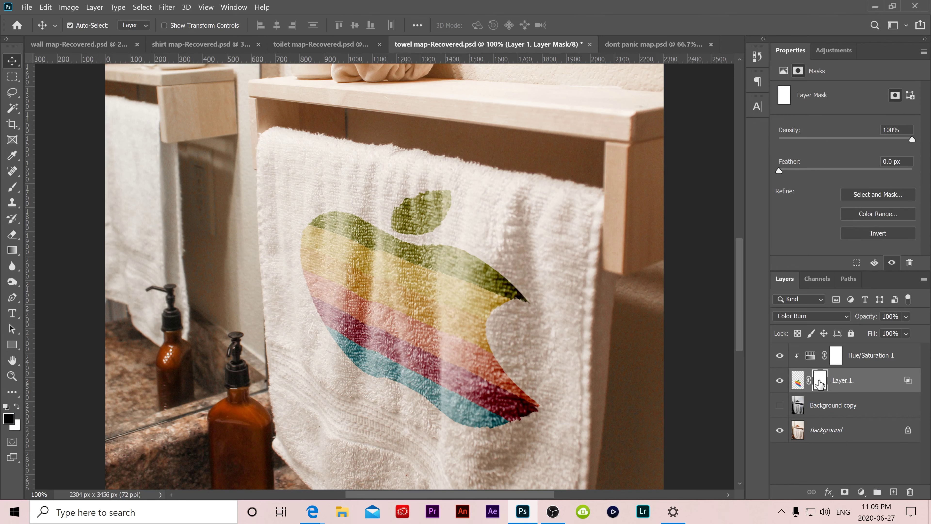
Draw a Basics Black, White gradient across the mask to fade the apple, then target Layer 1's image
{"action": "left_click", "coordinate": [12, 251]}
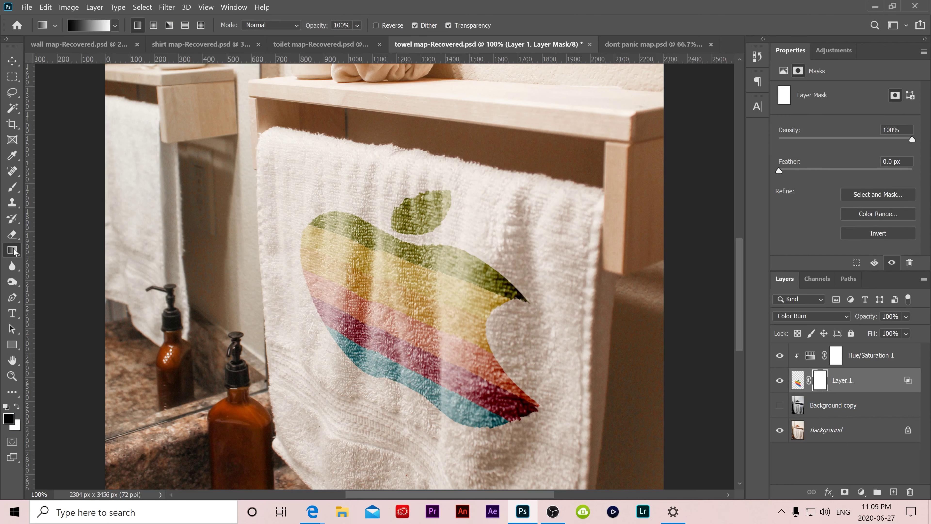
{"action": "left_click", "coordinate": [86, 26]}
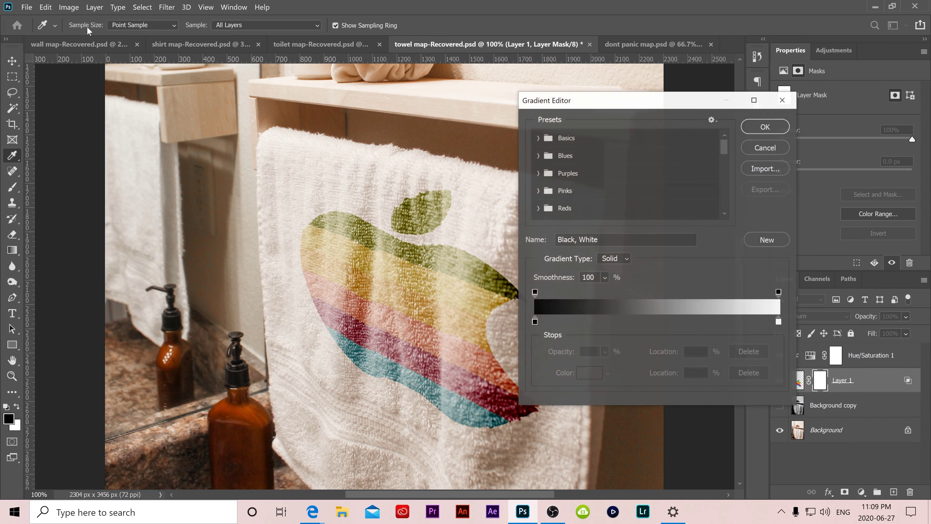
{"action": "left_click", "coordinate": [538, 139]}
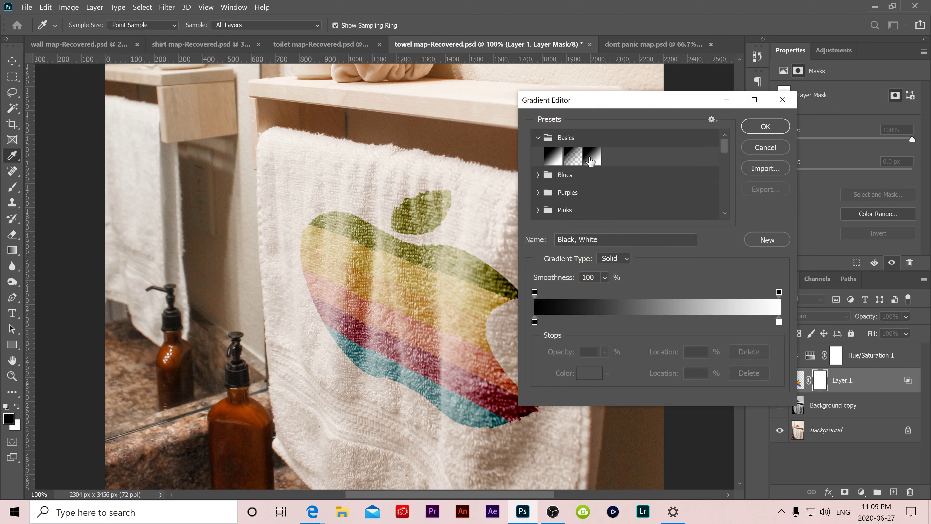
{"action": "left_click", "coordinate": [592, 156]}
{"action": "left_click", "coordinate": [766, 132]}
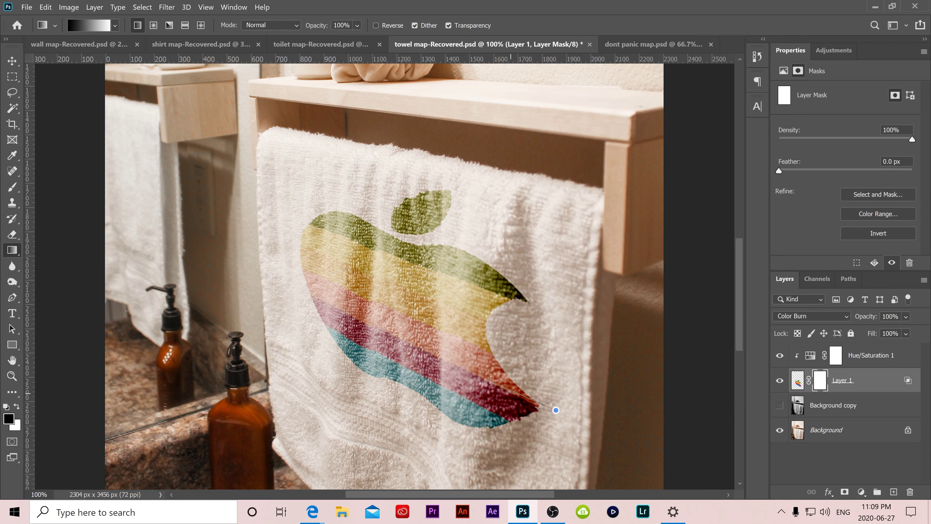
{"action": "left_click_drag", "start_coordinate": [555, 410], "coordinate": [292, 279]}
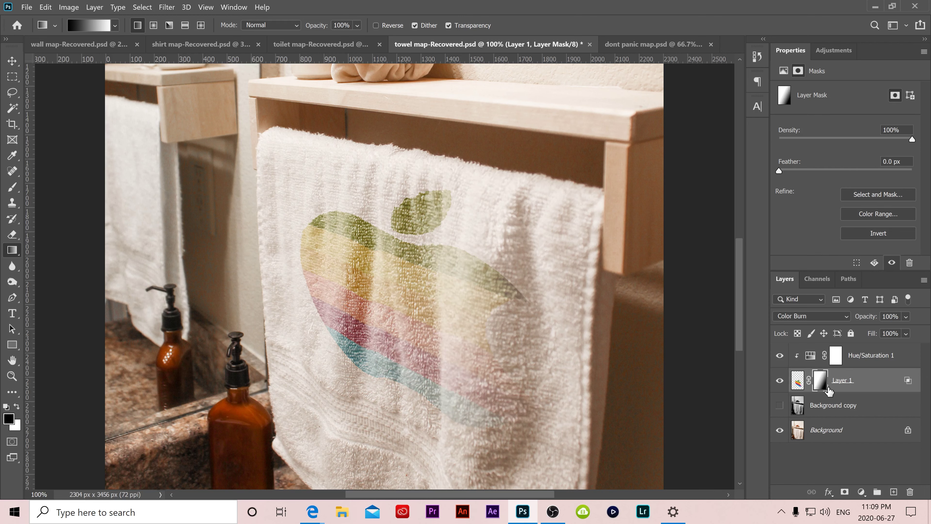
{"action": "left_click", "coordinate": [800, 382]}
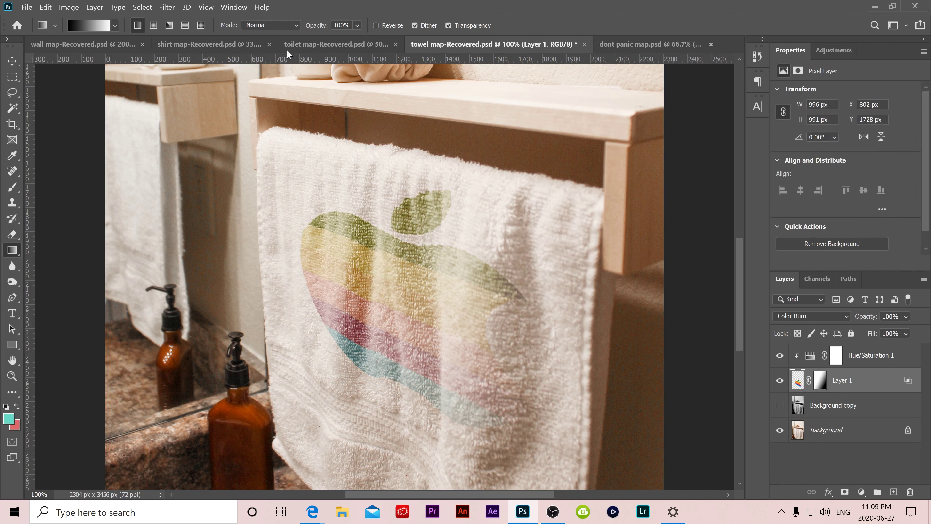
{"action": "left_click", "coordinate": [165, 8]}
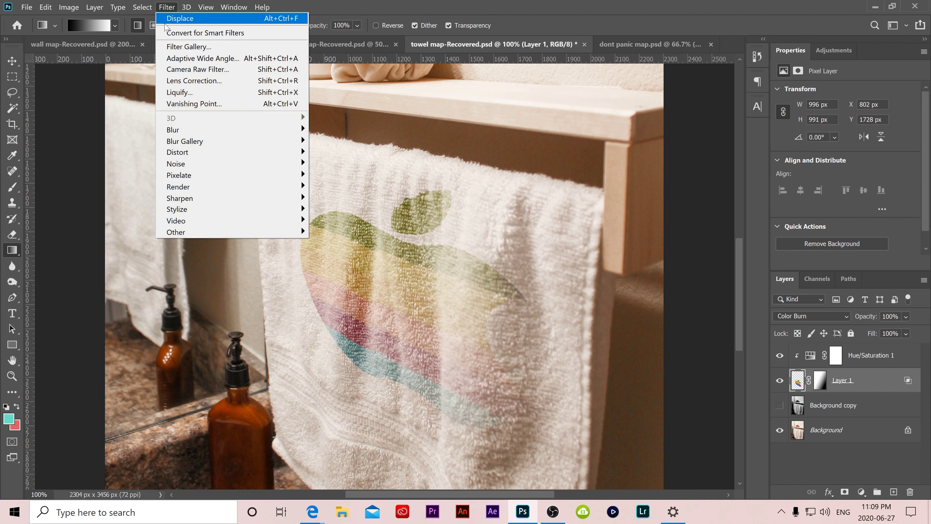
Run Lens Blur at radius 25 on Layer 1's towel Apple logo, using its mask as the depth map
{"action": "mouse_move", "coordinate": [208, 131]}
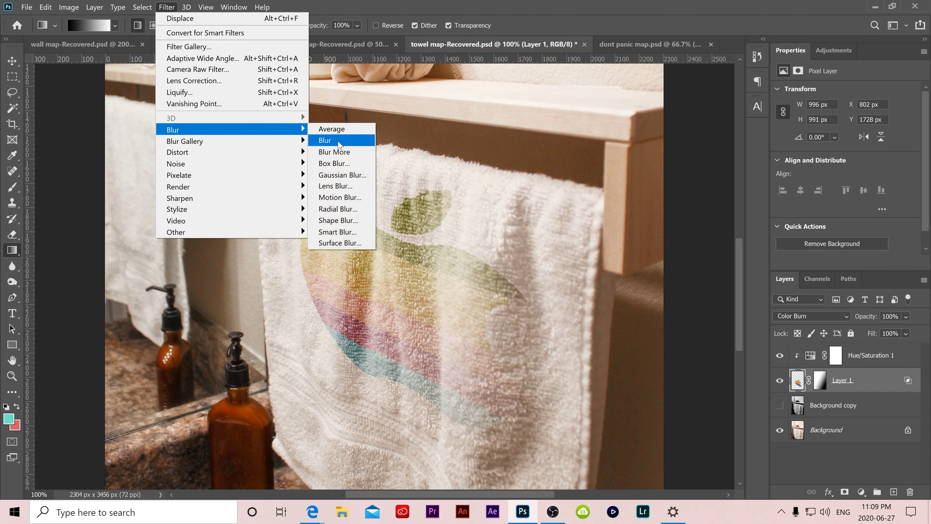
{"action": "left_click", "coordinate": [345, 187]}
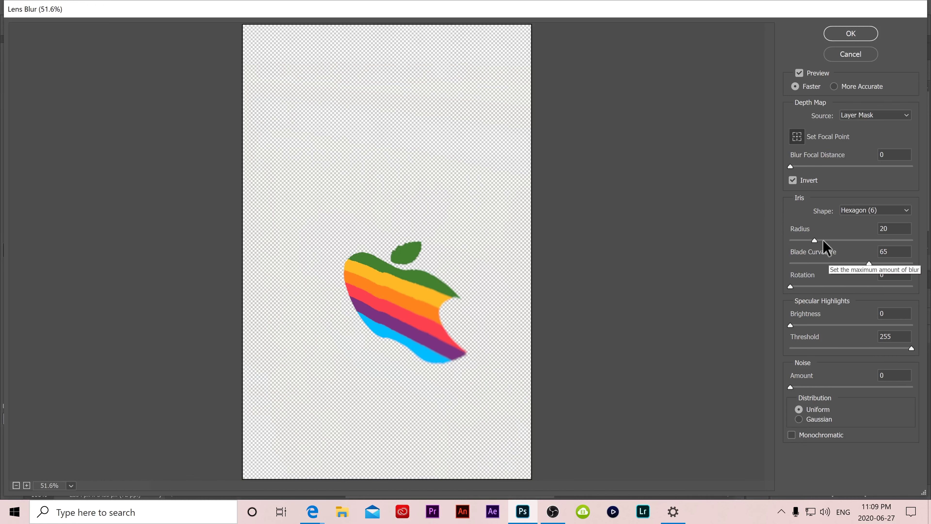
{"action": "left_click_drag", "start_coordinate": [815, 241], "coordinate": [925, 240]}
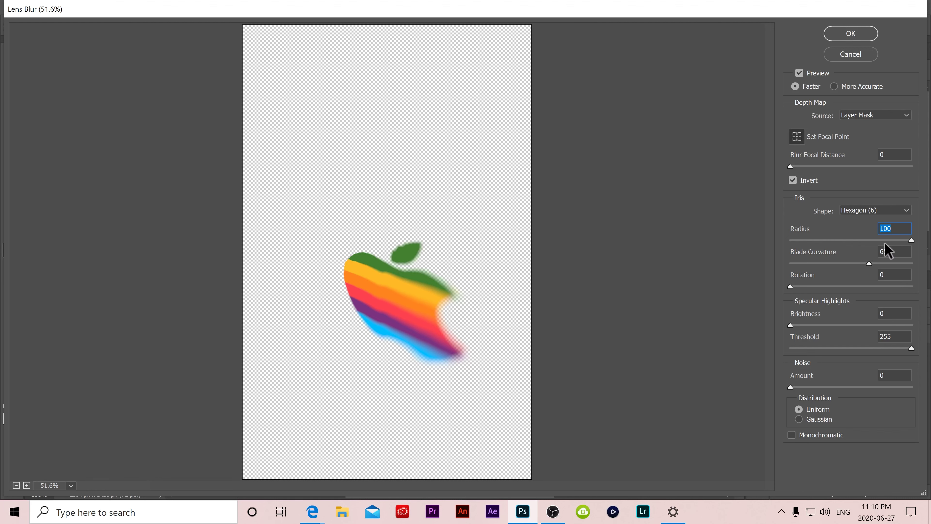
{"action": "left_click_drag", "start_coordinate": [912, 241], "coordinate": [821, 240]}
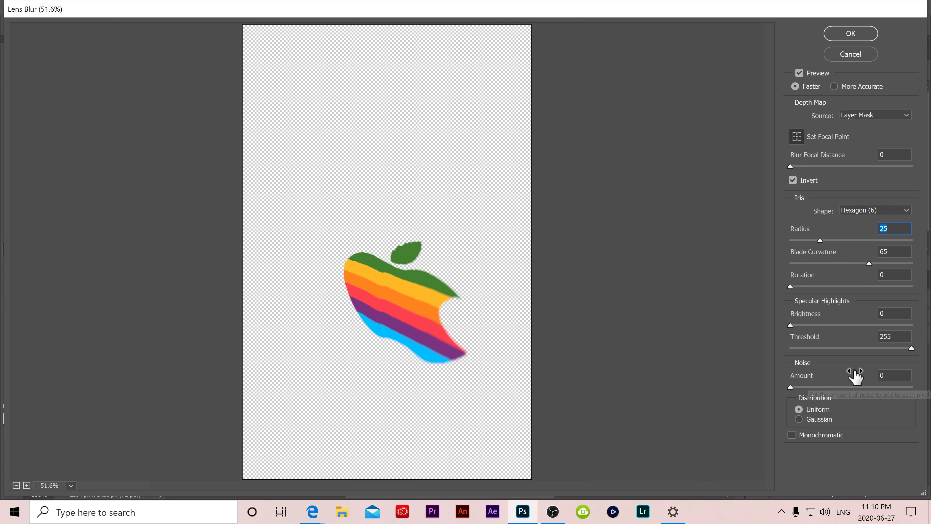
{"action": "left_click", "coordinate": [855, 35]}
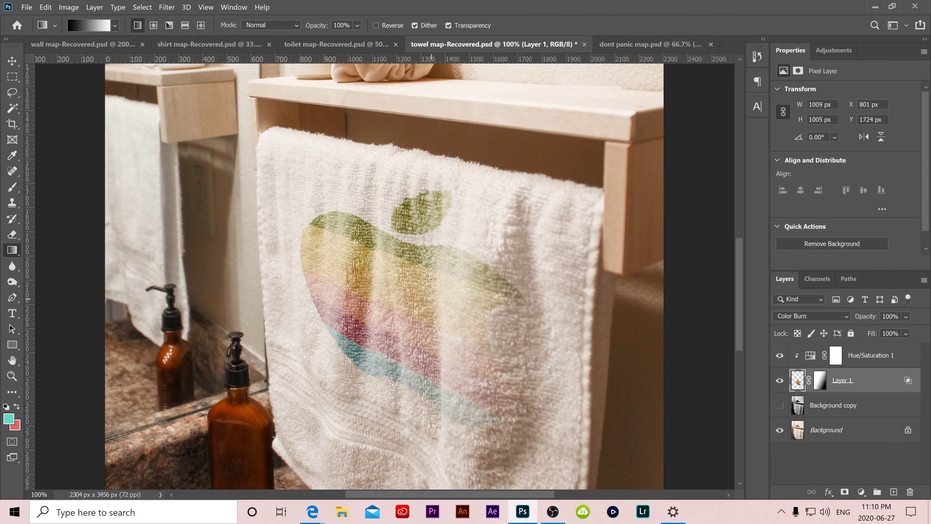
{"action": "left_click", "coordinate": [818, 384]}
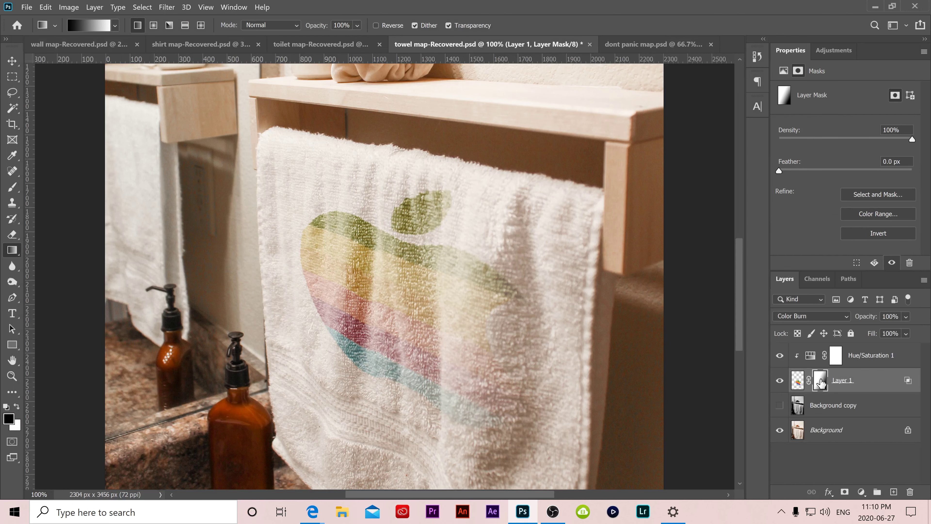
Disable Layer 1's gradient layer mask and zoom out to view the full-strength logo
{"action": "right_click", "coordinate": [821, 382]}
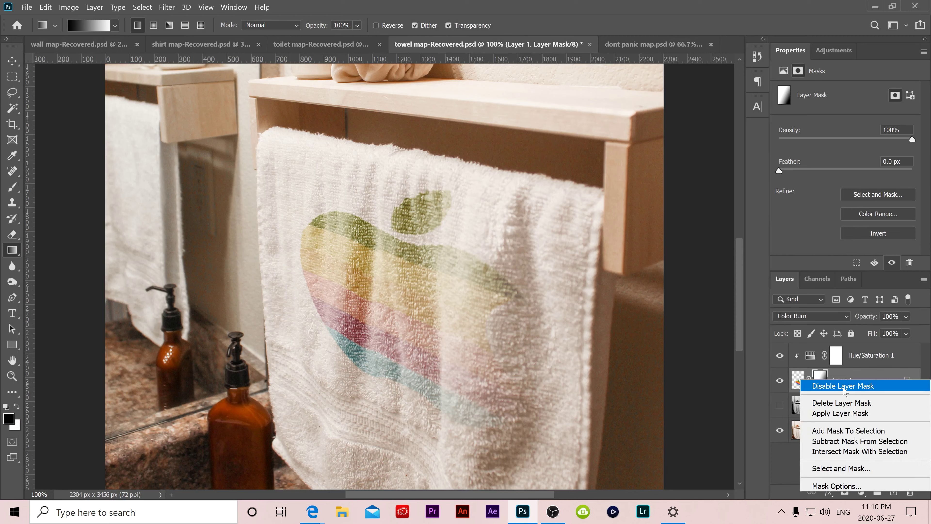
{"action": "left_click", "coordinate": [843, 388]}
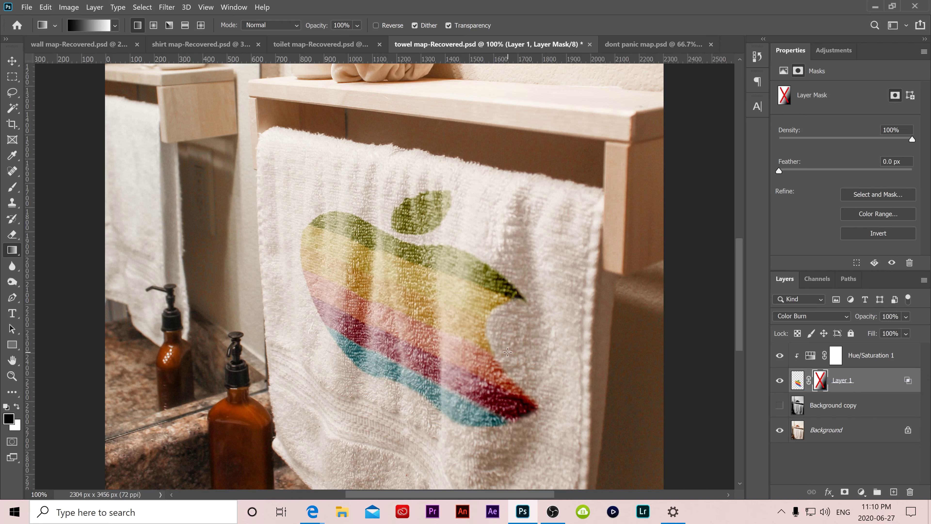
{"action": "scroll", "coordinate": [508, 352], "scroll_direction": "down", "scroll_amount": 5}
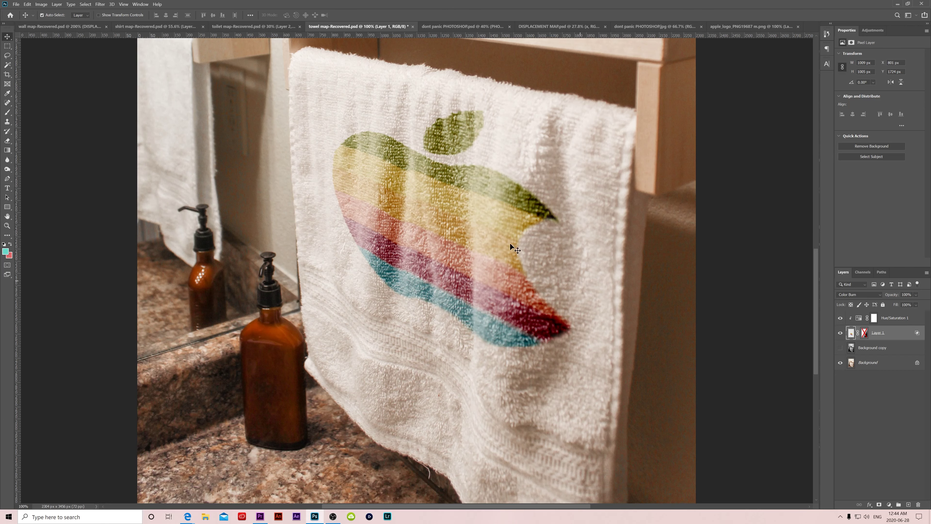
Apply a Gaussian Blur with a 2.5-pixel radius to Layer 1's rainbow Apple logo
{"action": "left_click", "coordinate": [100, 4]}
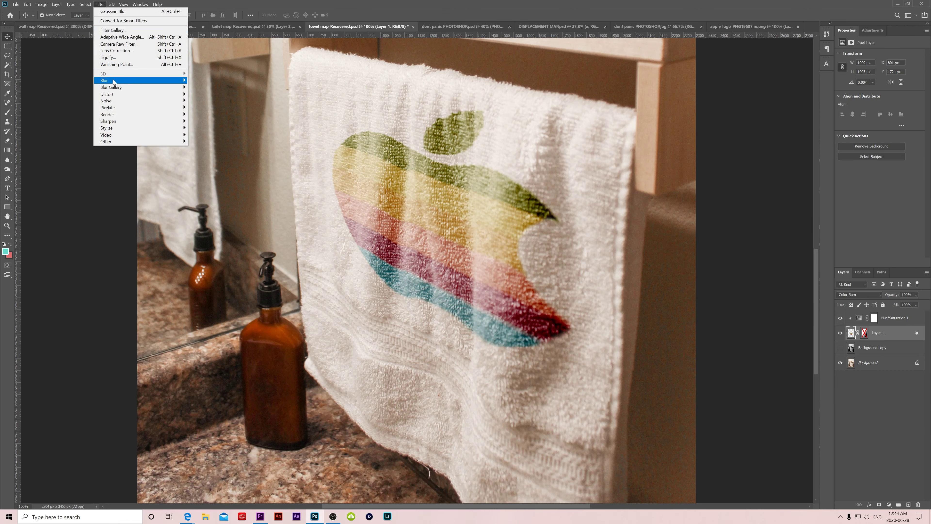
{"action": "mouse_move", "coordinate": [169, 80]}
{"action": "left_click", "coordinate": [207, 108]}
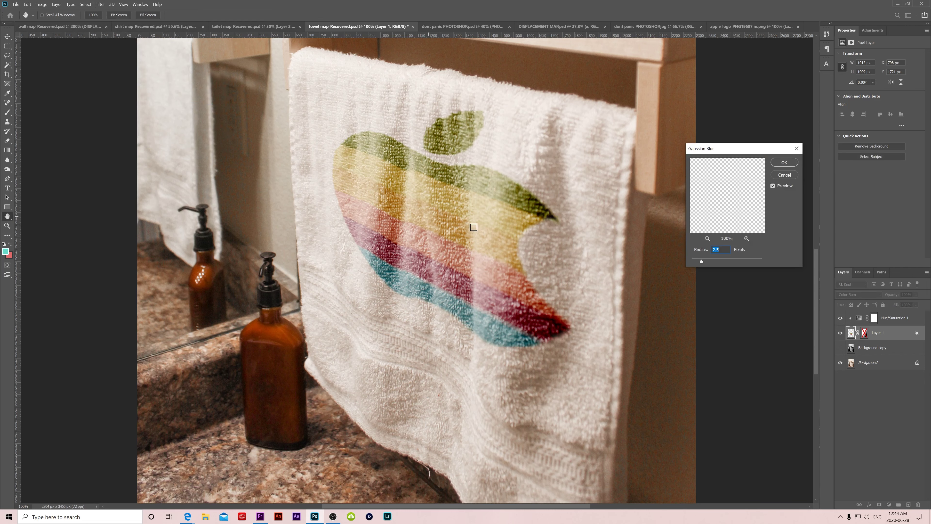
{"action": "left_click", "coordinate": [785, 162]}
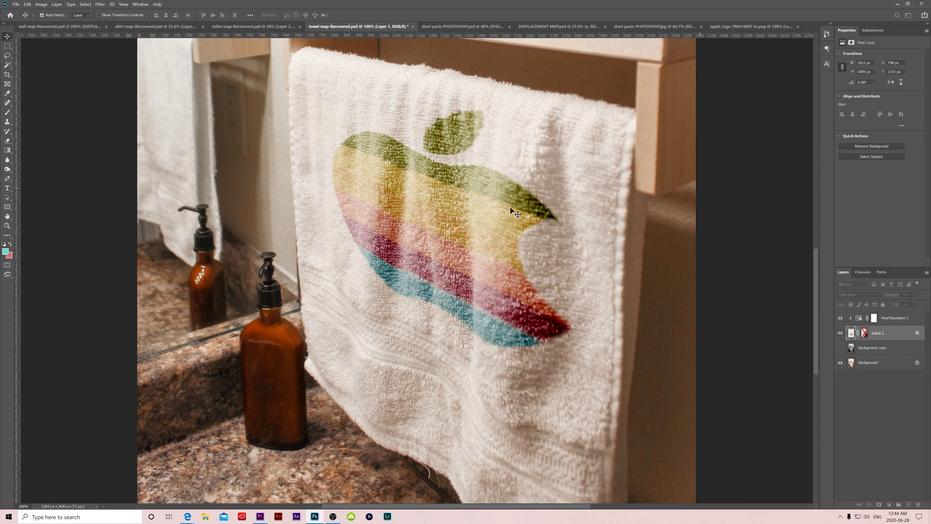